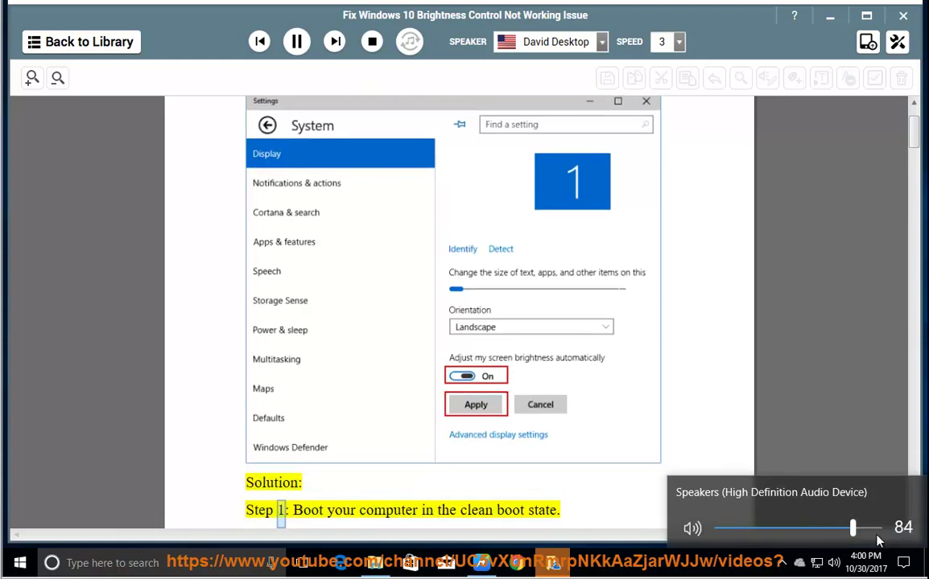
Raise the speaker volume and pause the read-aloud at Step 1's 'clean boot state.'
left_click(774, 336)
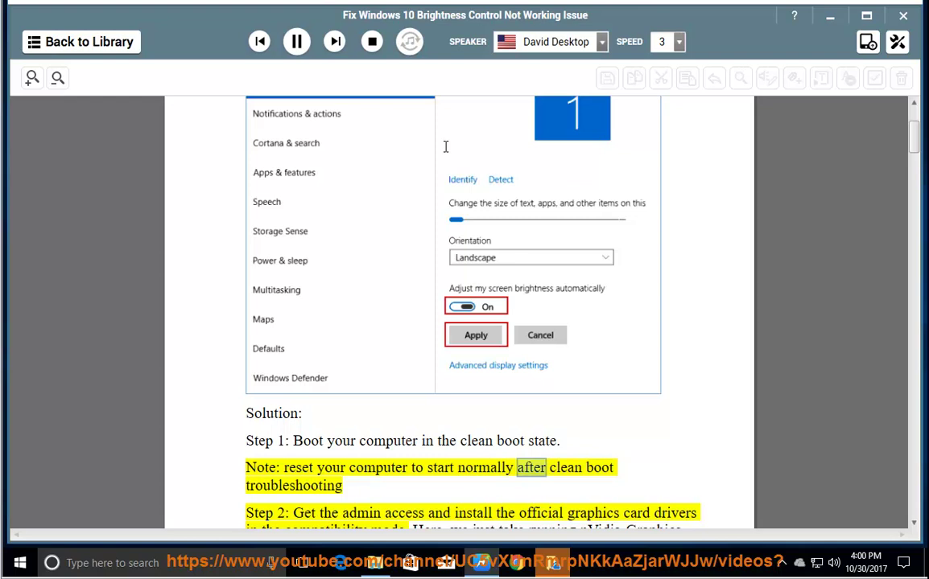
left_click(292, 41)
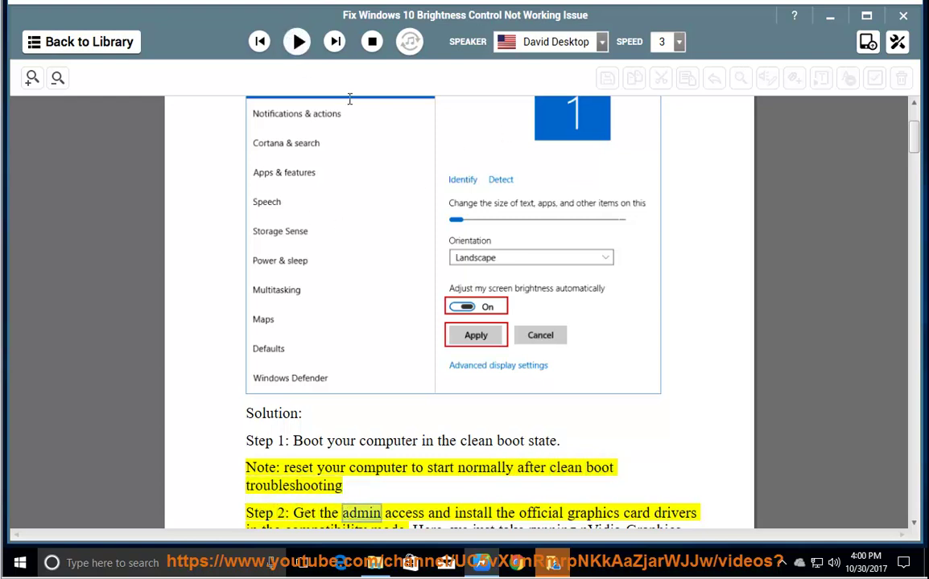
left_click_drag(560, 442, 464, 439)
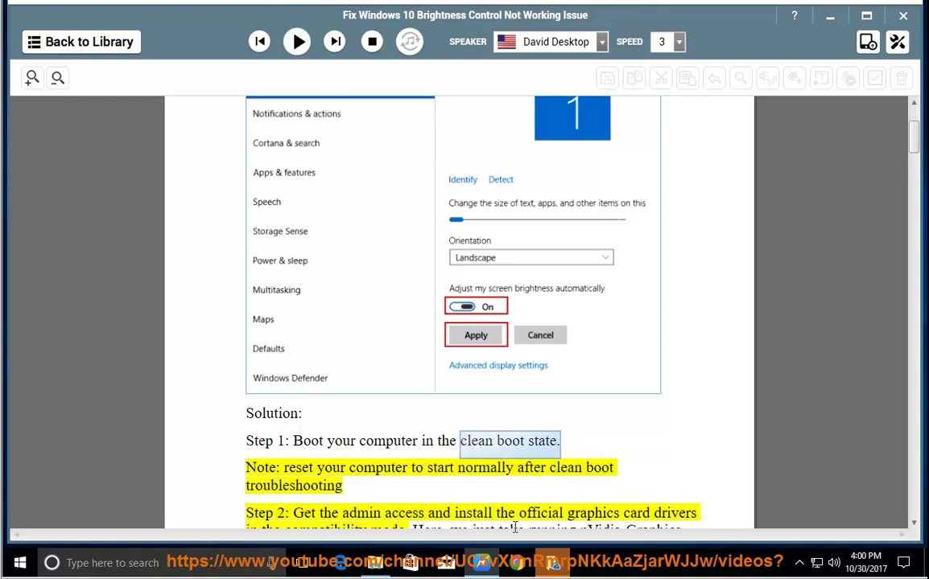
left_click(659, 97)
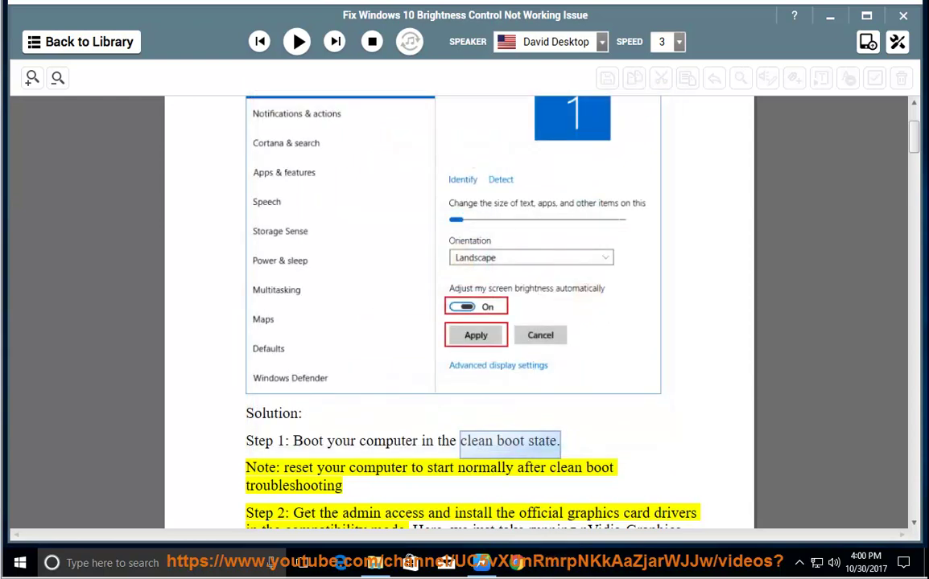
right_click(578, 570)
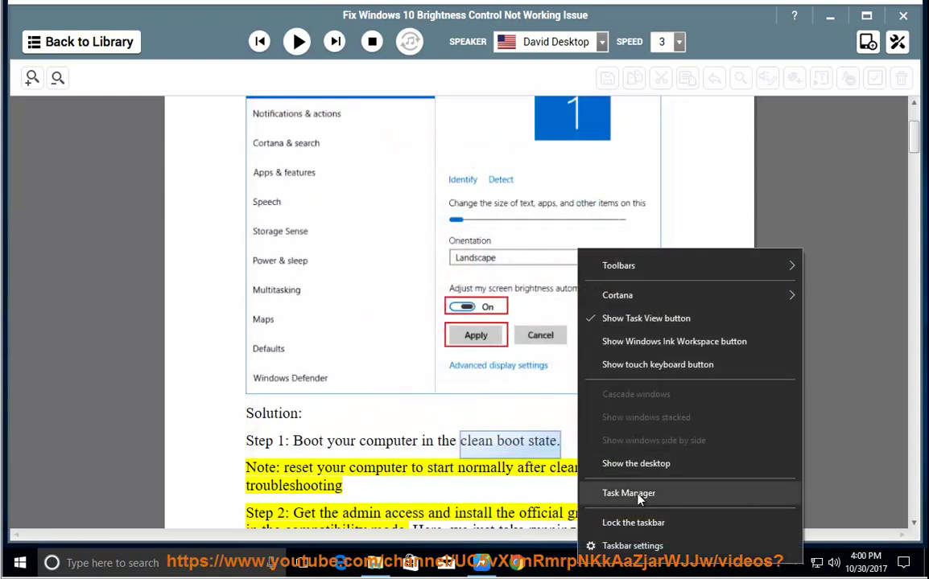
left_click(636, 494)
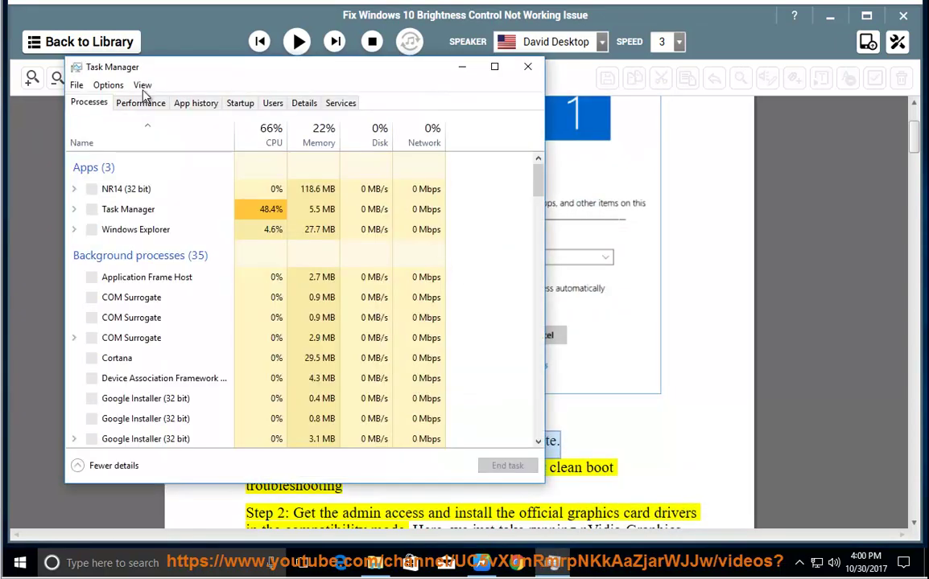
left_click(240, 105)
left_click(138, 157)
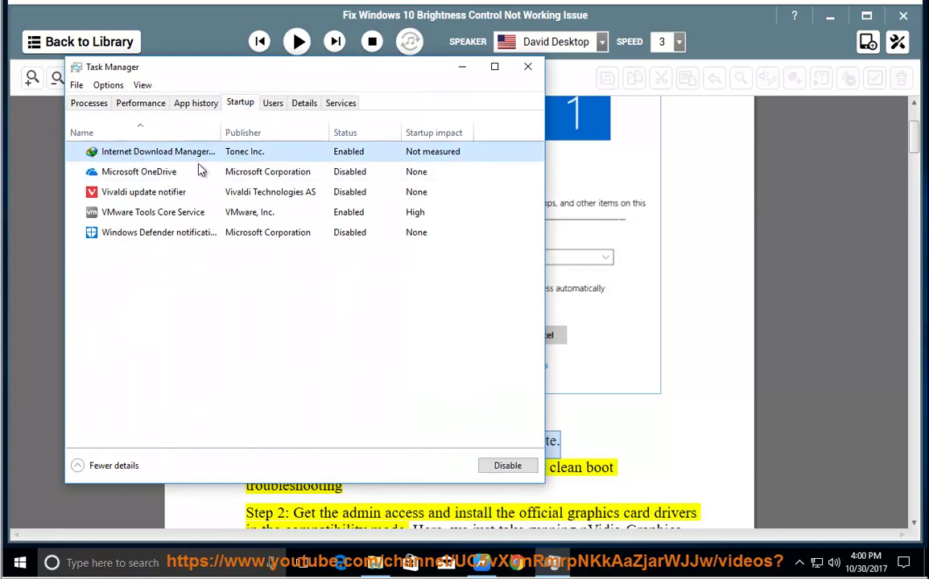
left_click(357, 172)
left_click(355, 193)
left_click(356, 214)
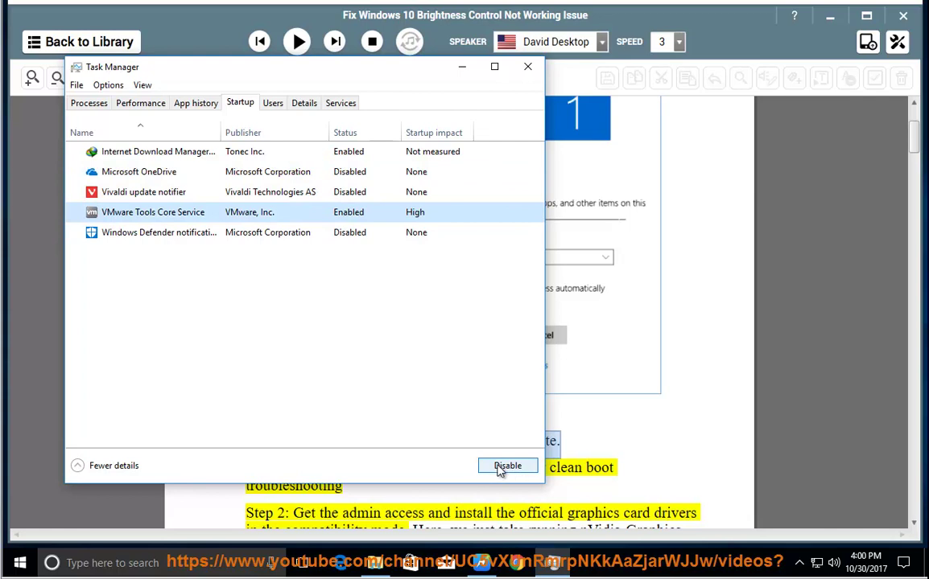
left_click(528, 67)
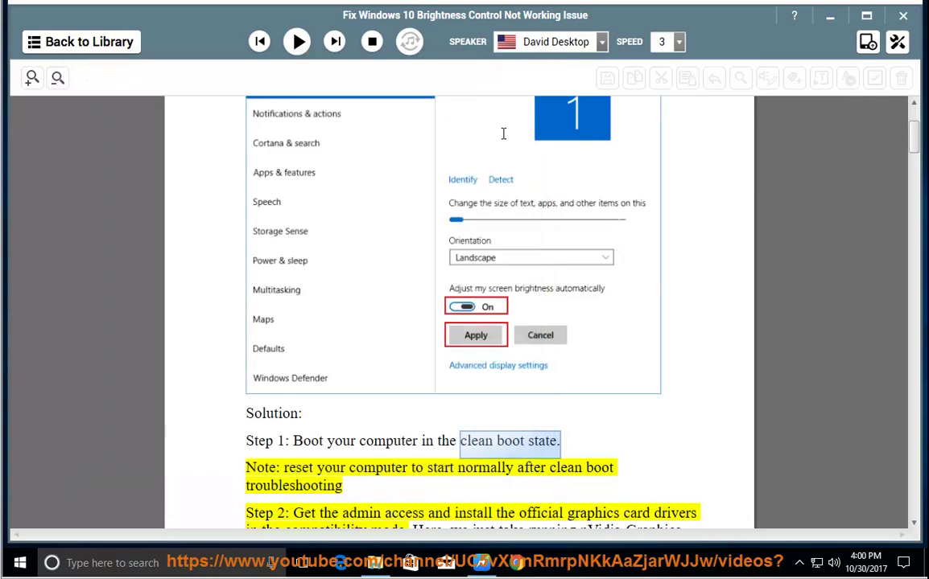
Launch System Configuration by running MSCONFIG from the Run prompt
key("super+r")
left_click(113, 471)
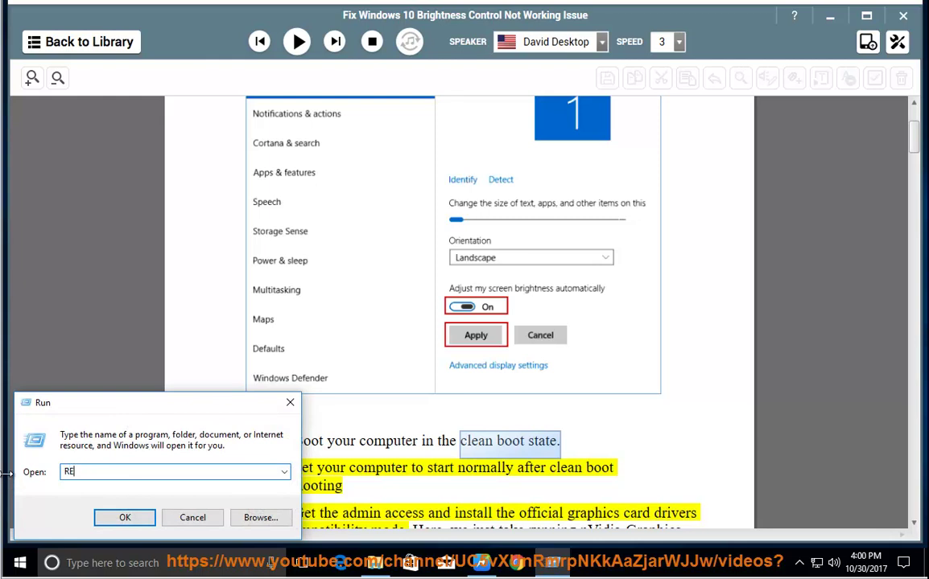
type("MSCONFIG")
double_click(105, 472)
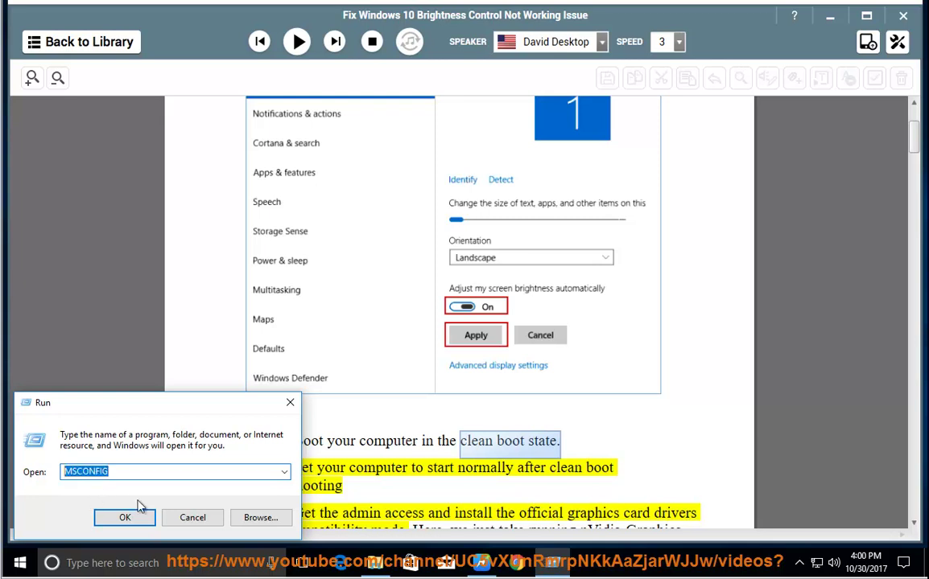
left_click(133, 522)
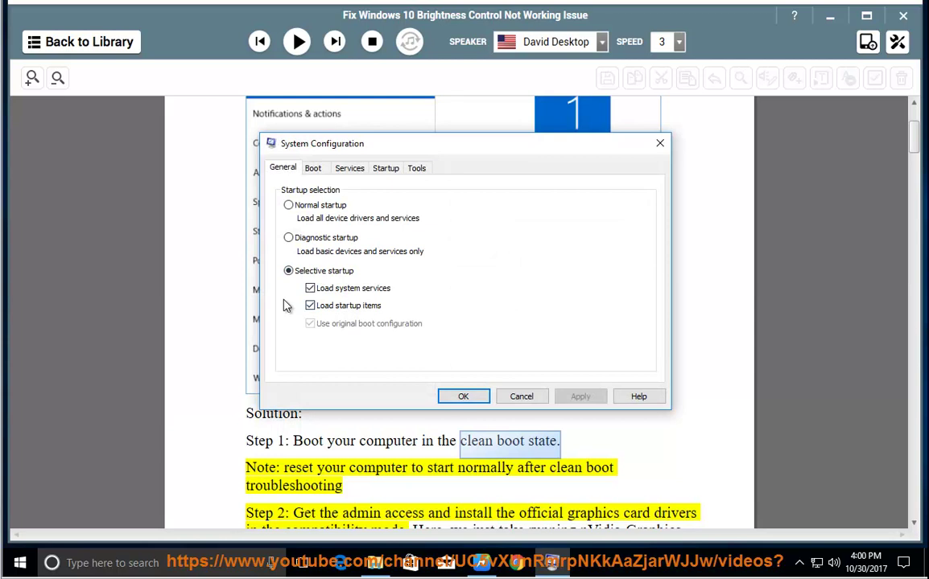
Hide all Microsoft services, disable the remaining services, and close System Configuration
left_click(349, 169)
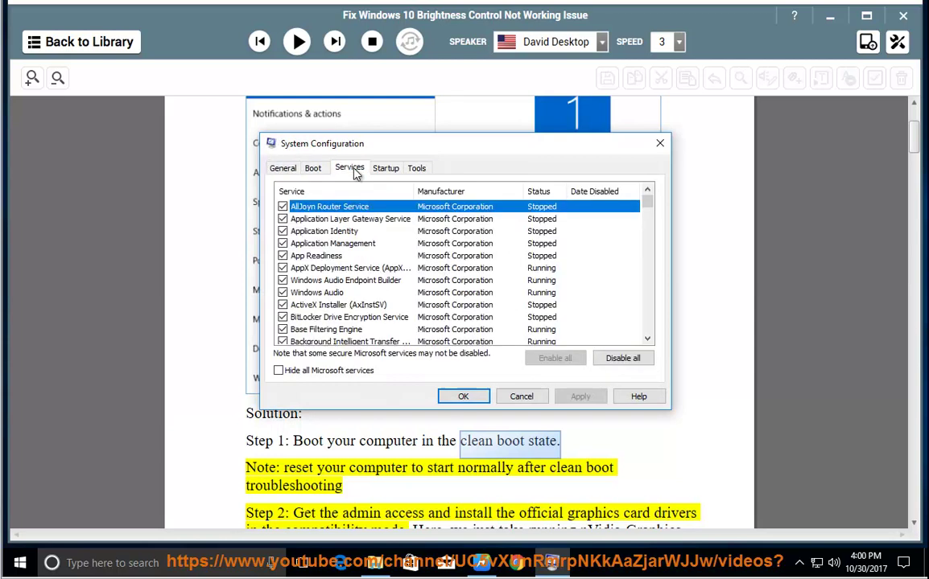
left_click(279, 372)
left_click(610, 357)
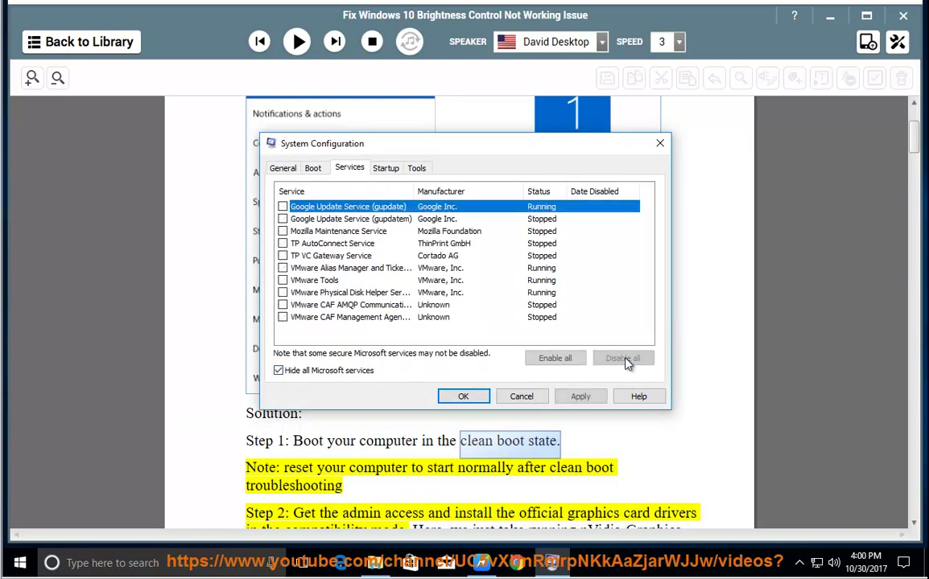
left_click(521, 396)
Read the guide aloud from 'Solution:' and pause at the nVidia driver example
left_click(585, 430)
left_click(296, 41)
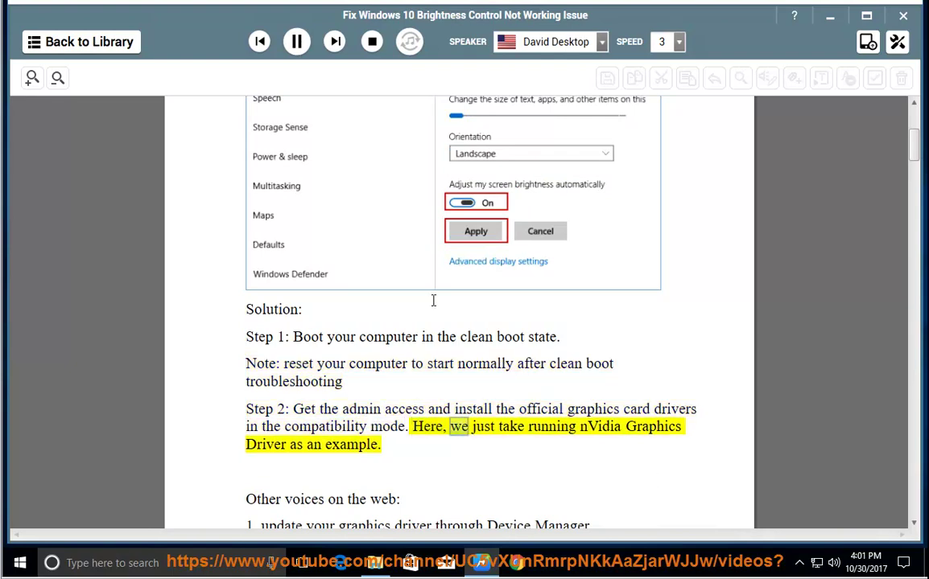
left_click(297, 44)
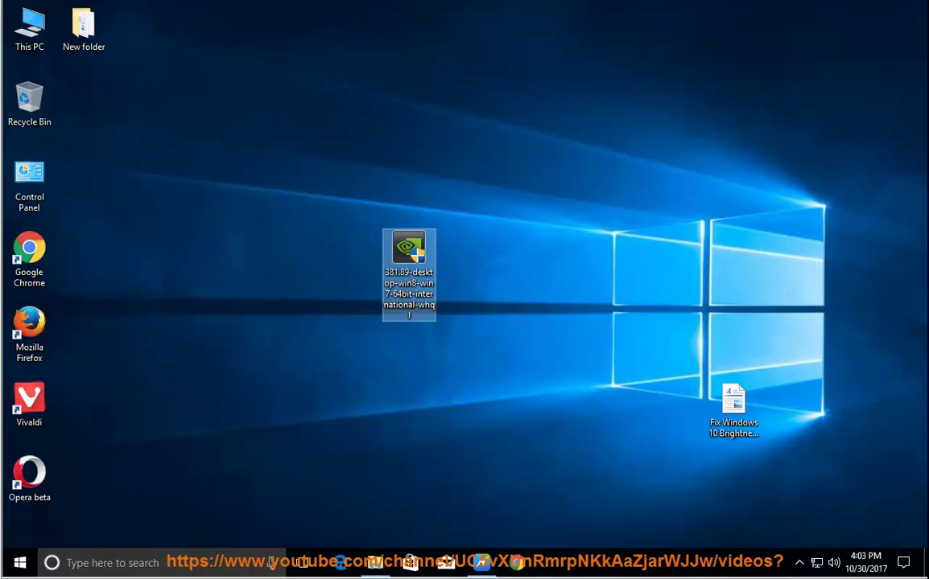
Open the NVIDIA installer's properties and select its description and file size
right_click(416, 255)
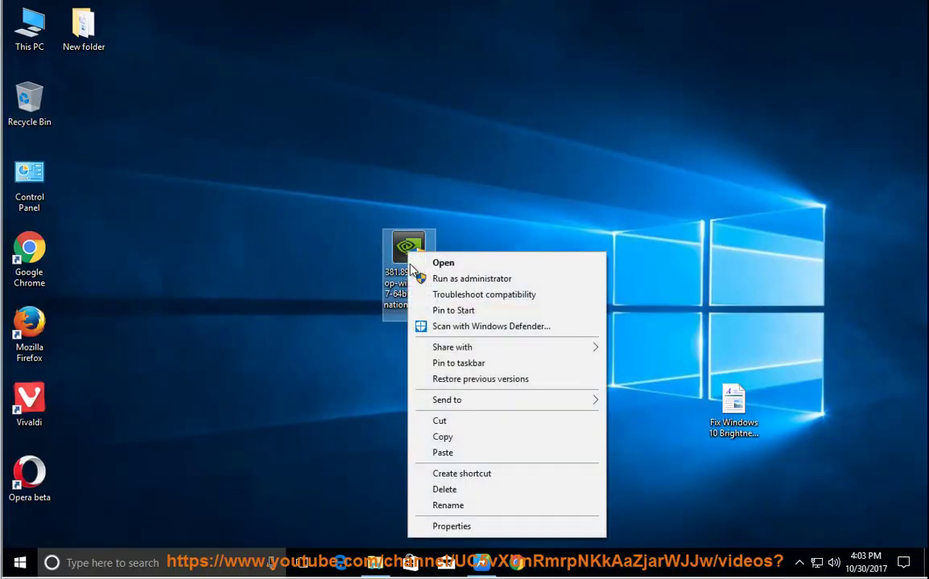
left_click(483, 528)
left_click_drag(599, 273, 455, 274)
left_click_drag(593, 321, 479, 321)
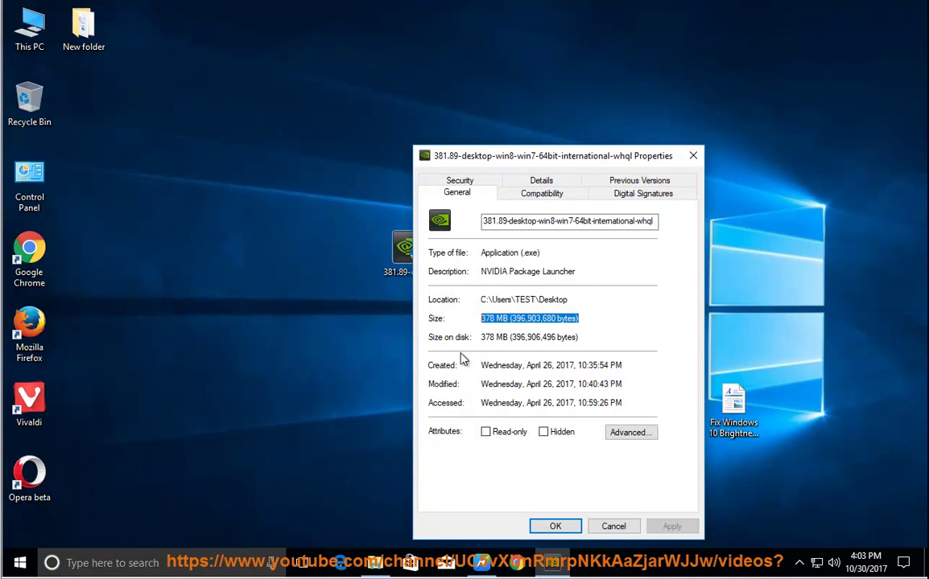
Enable compatibility mode set to Windows 8 instead of Windows 7, and confirm with OK
left_click(527, 196)
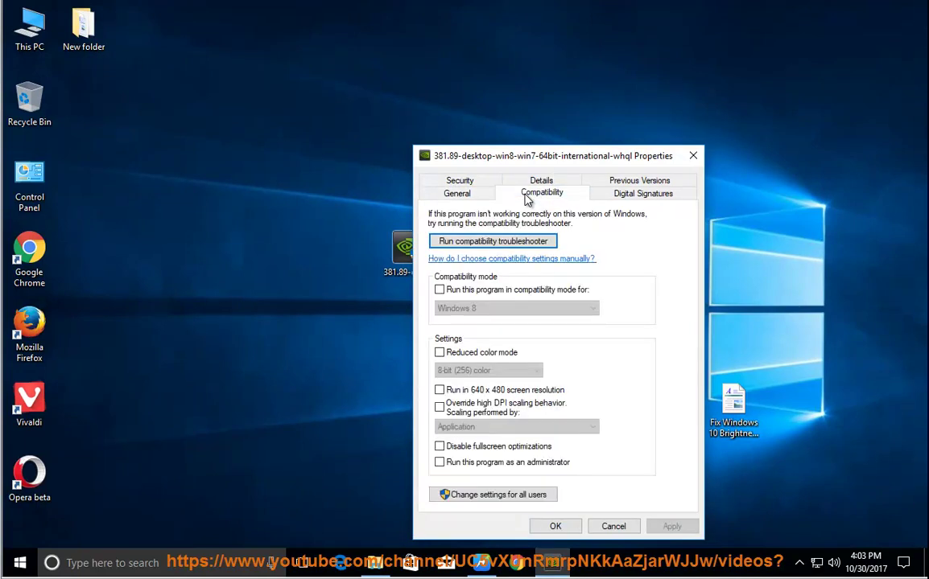
left_click(439, 291)
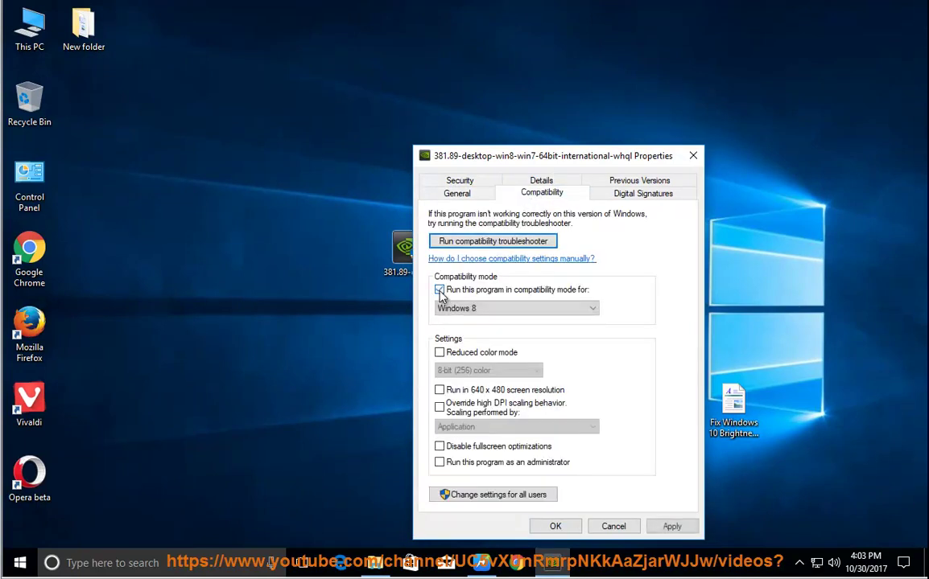
left_click(550, 312)
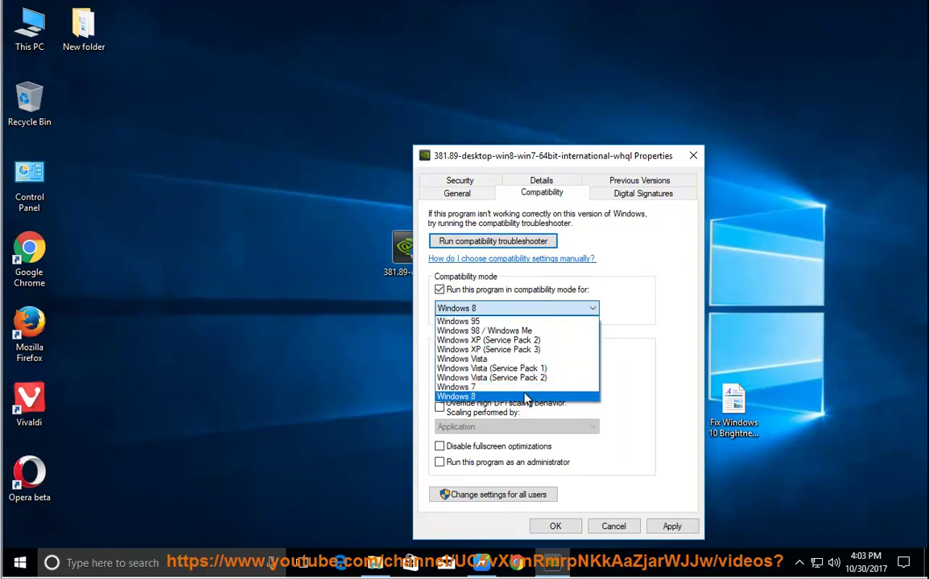
left_click(467, 387)
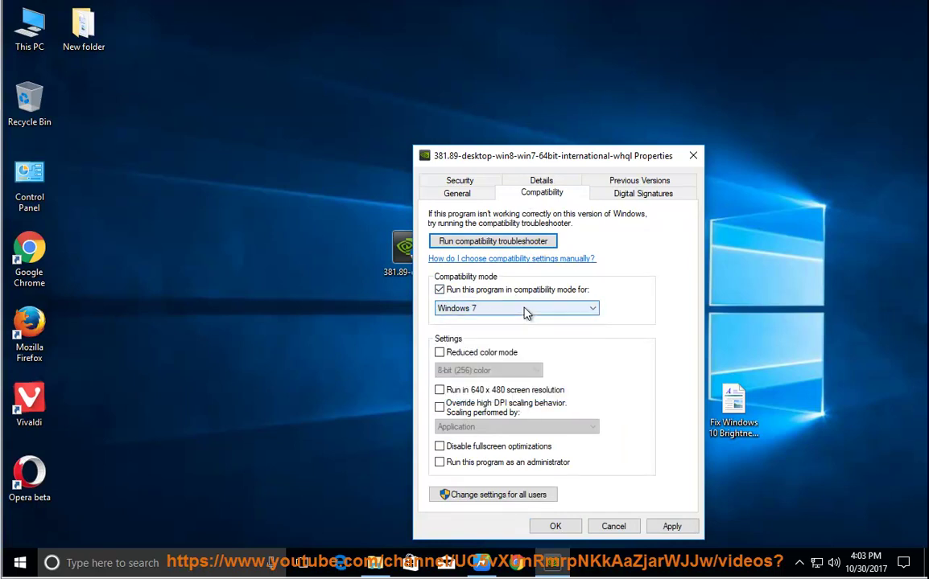
left_click(524, 308)
left_click(507, 397)
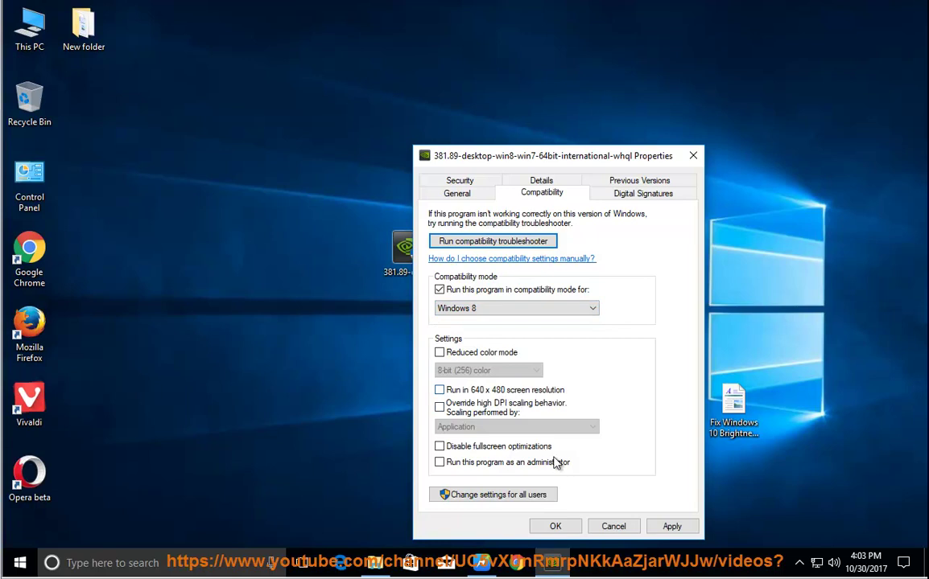
left_click(556, 528)
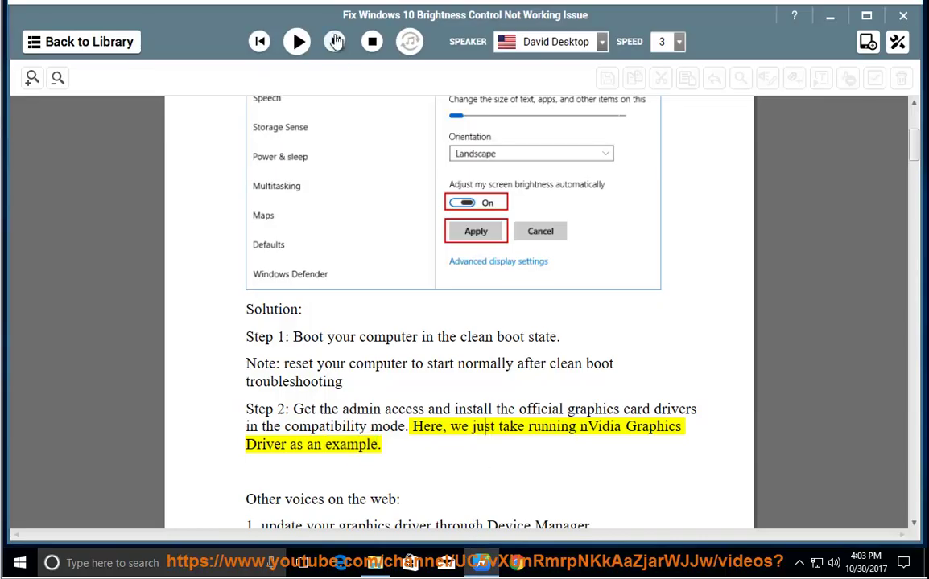
Read the guide aloud, pause, and select the 'through Device Manager' tip
left_click(298, 44)
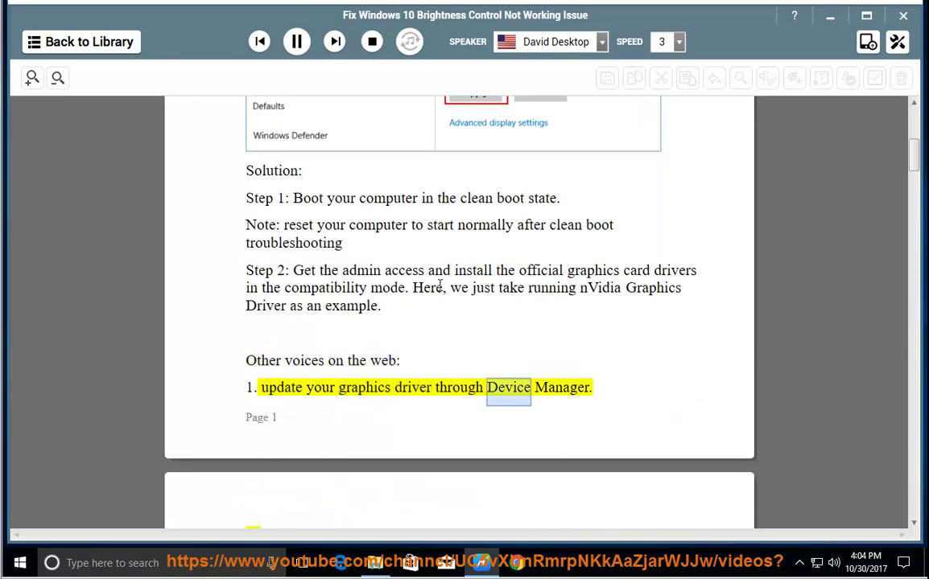
left_click(297, 42)
left_click_drag(593, 333, 259, 334)
Minimise NaturalReader and open Device Manager through This PC's Manage option
left_click(829, 15)
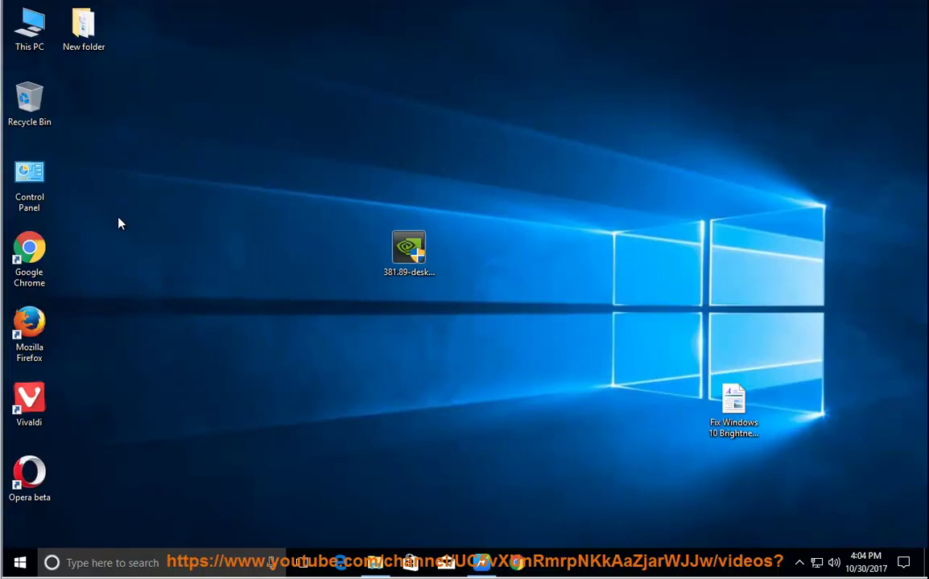
right_click(44, 28)
left_click(91, 65)
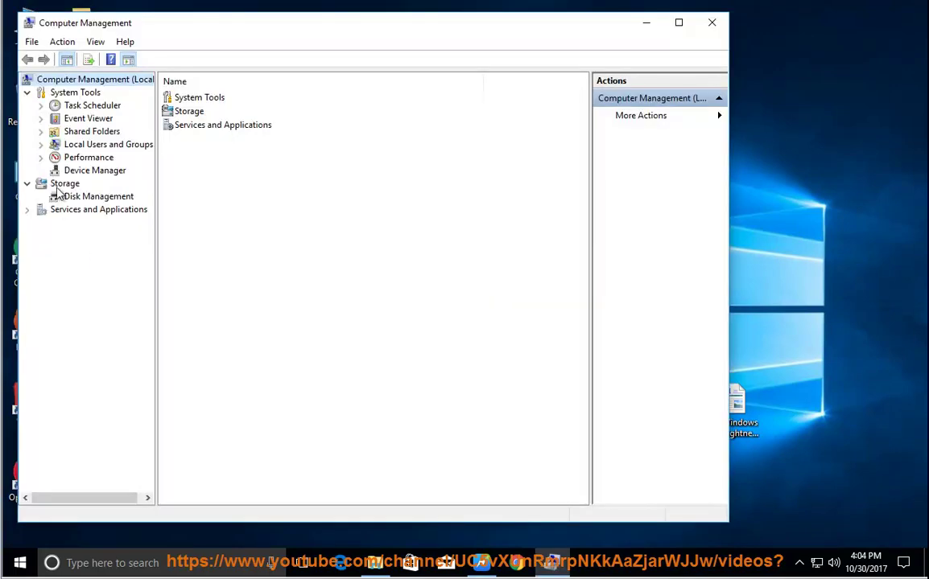
left_click(71, 167)
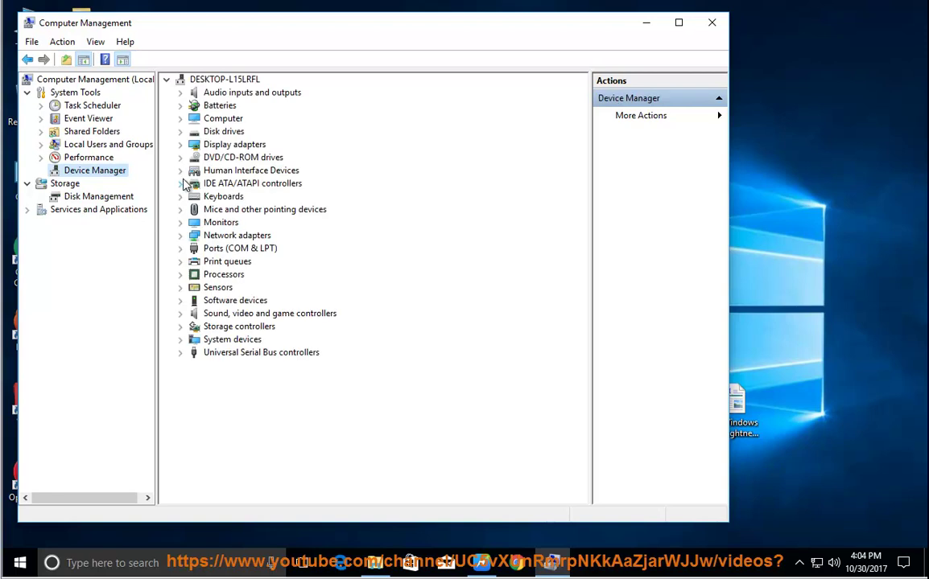
Expand Monitors and Display adapters, view VMware SVGA 3D's driver actions, and minimise the window
left_click(184, 227)
left_click(247, 236)
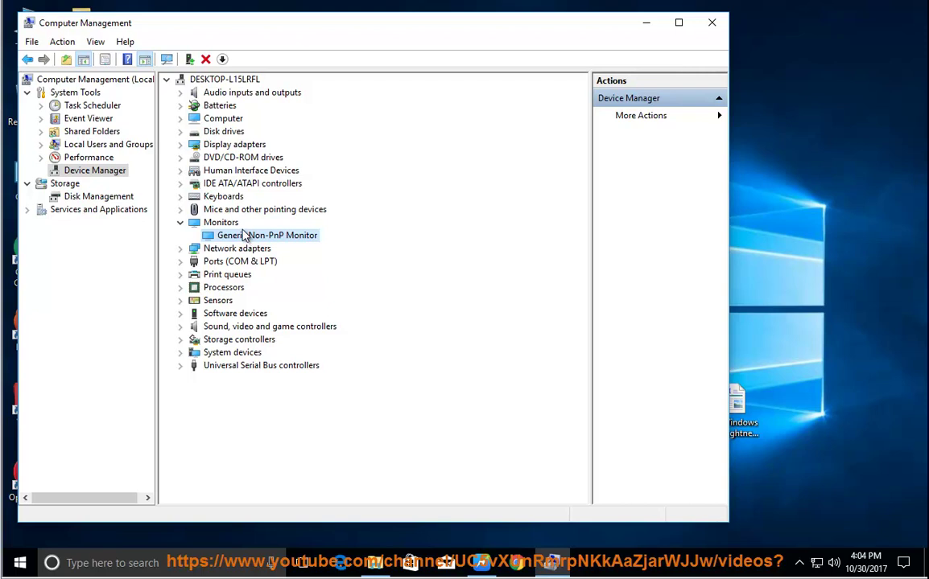
left_click(182, 147)
left_click(250, 158)
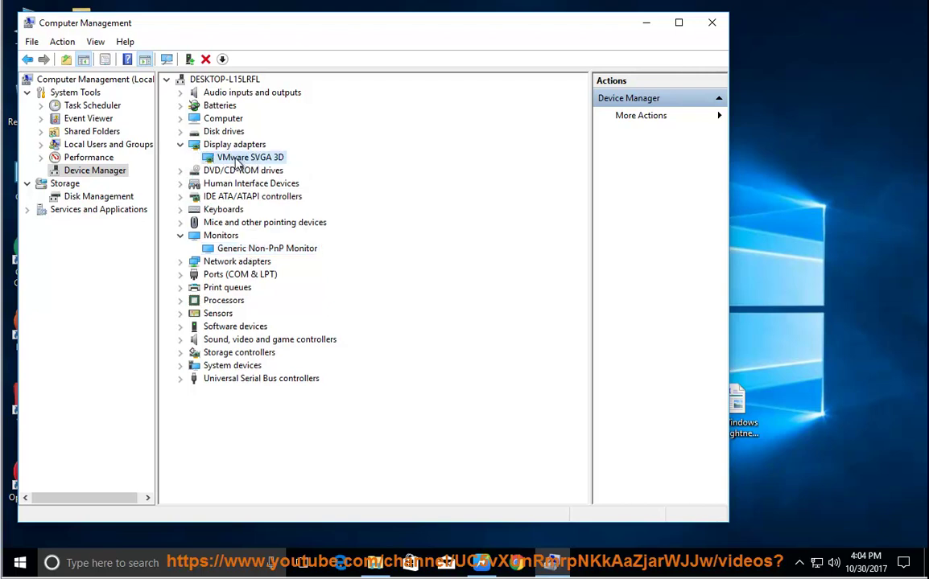
right_click(257, 161)
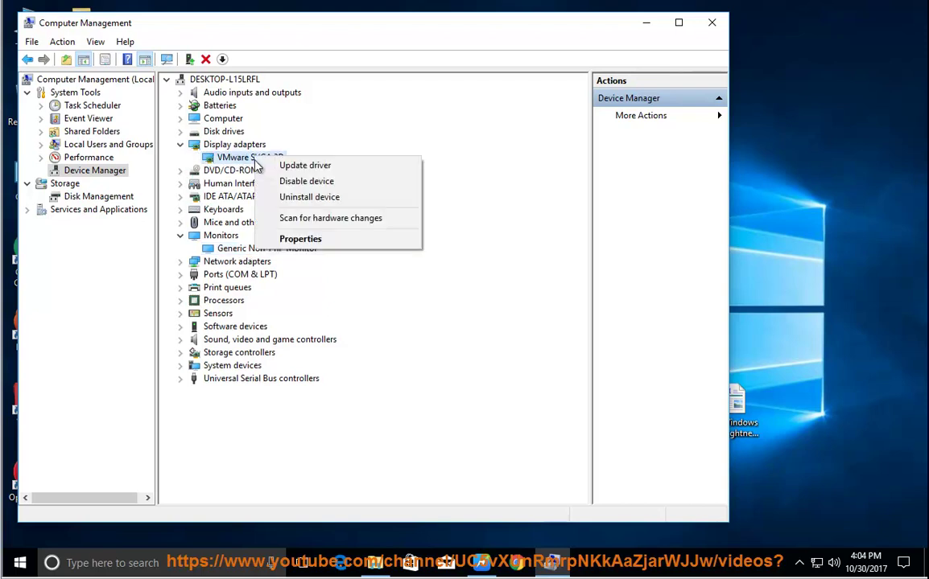
left_click(433, 384)
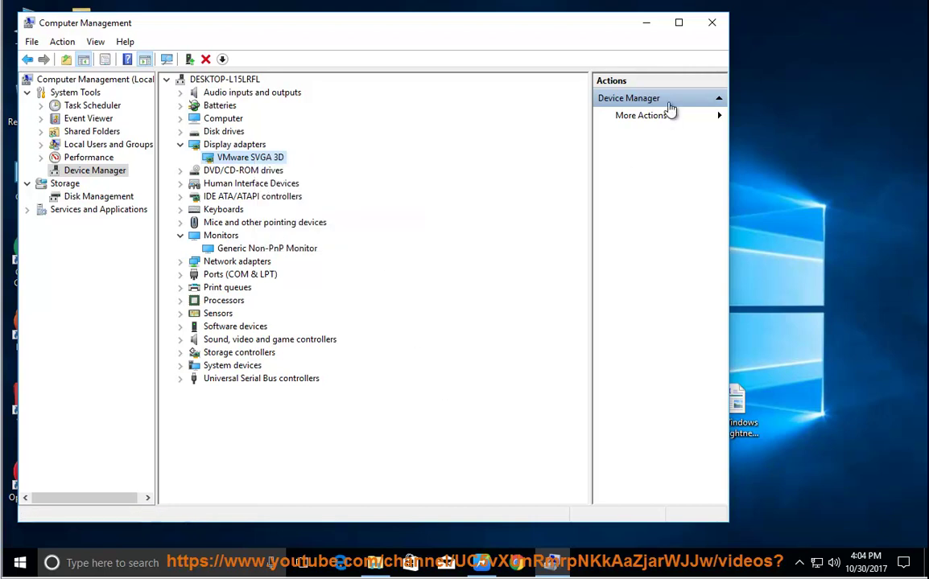
left_click(646, 23)
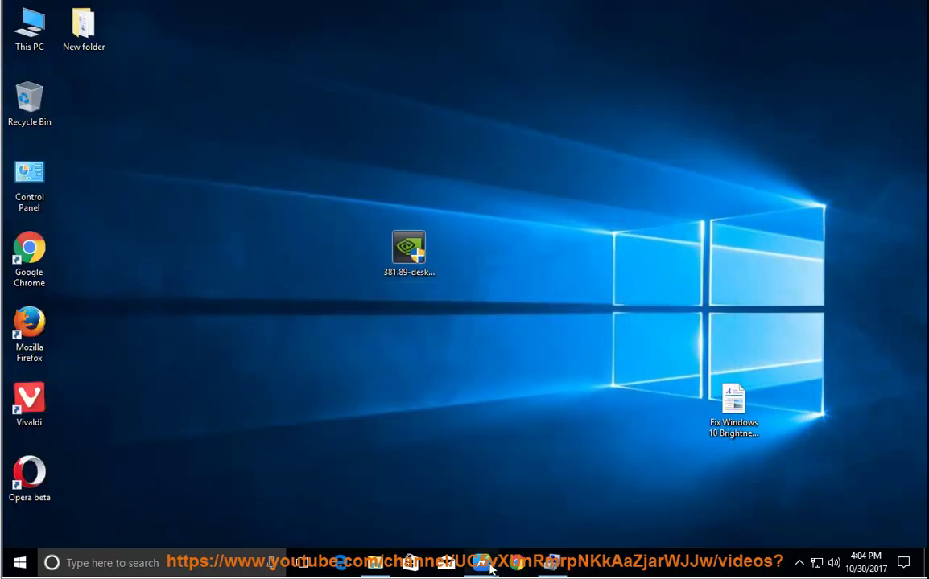
Read the guide aloud from 'Other voices on the web:', then pause and scroll back to step 2
left_click(445, 562)
left_click(461, 310)
left_click(297, 41)
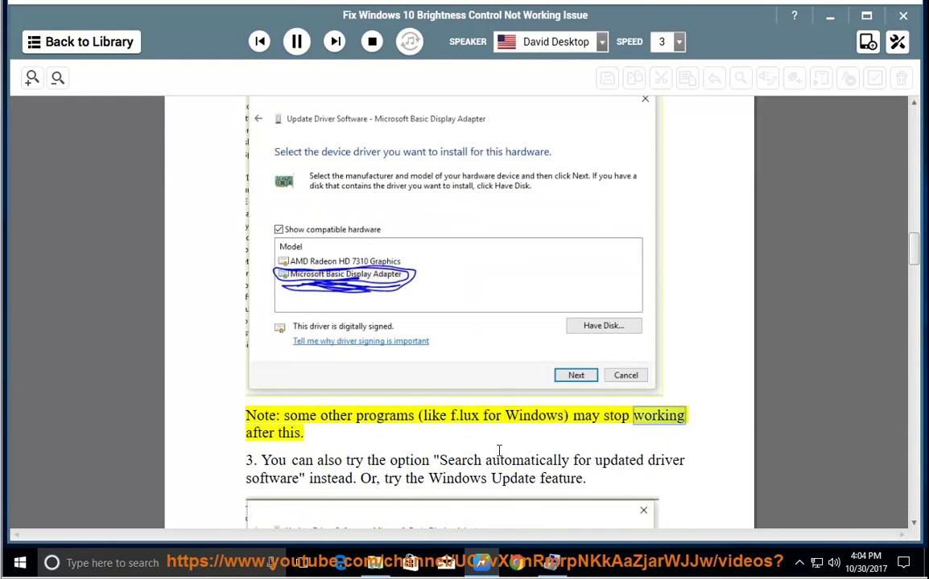
left_click(296, 41)
scroll(655, 318, "up", 2)
scroll(654, 318, "up", 12)
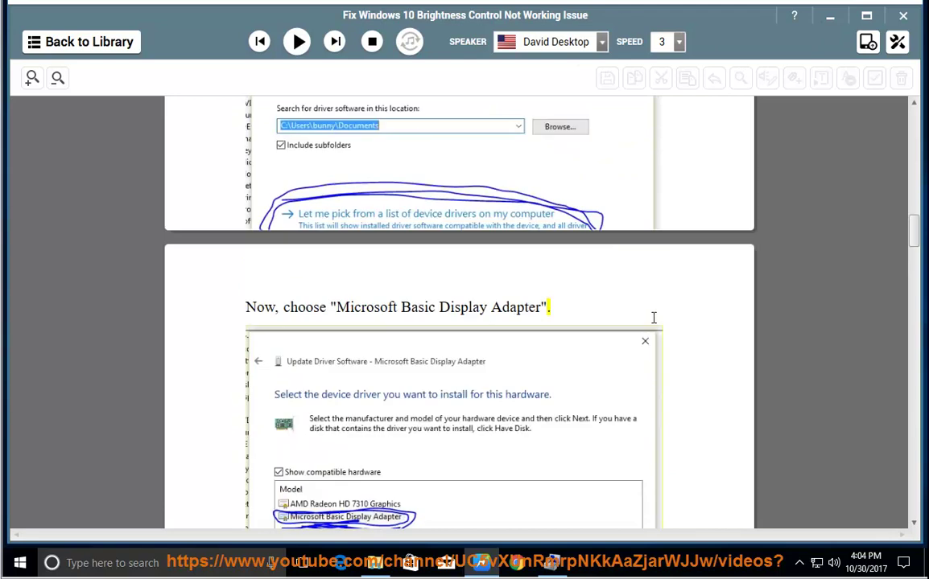
scroll(653, 318, "up", 2)
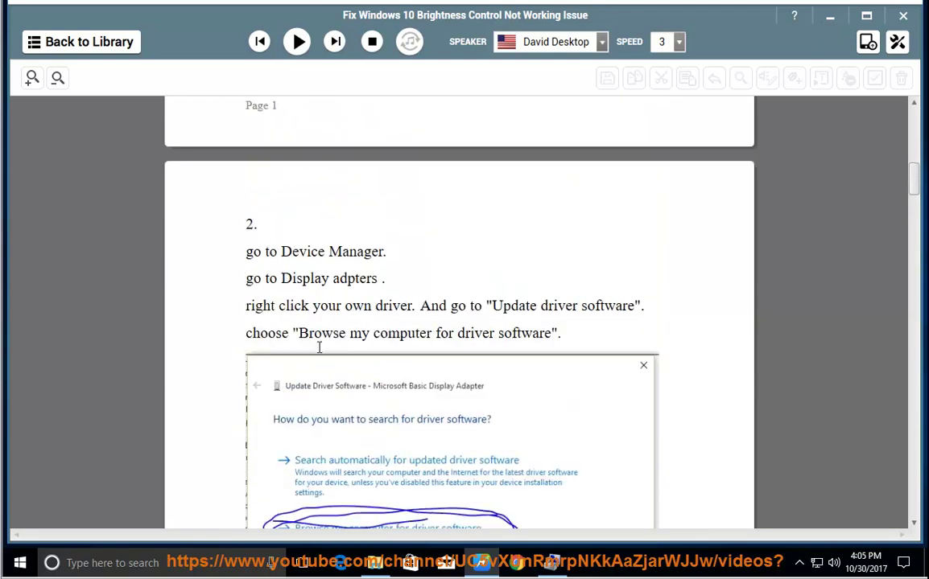
Take VMware SVGA 3D's Update driver wizard to Microsoft Basic Display Adapter, then cancel
left_click_drag(398, 279, 280, 279)
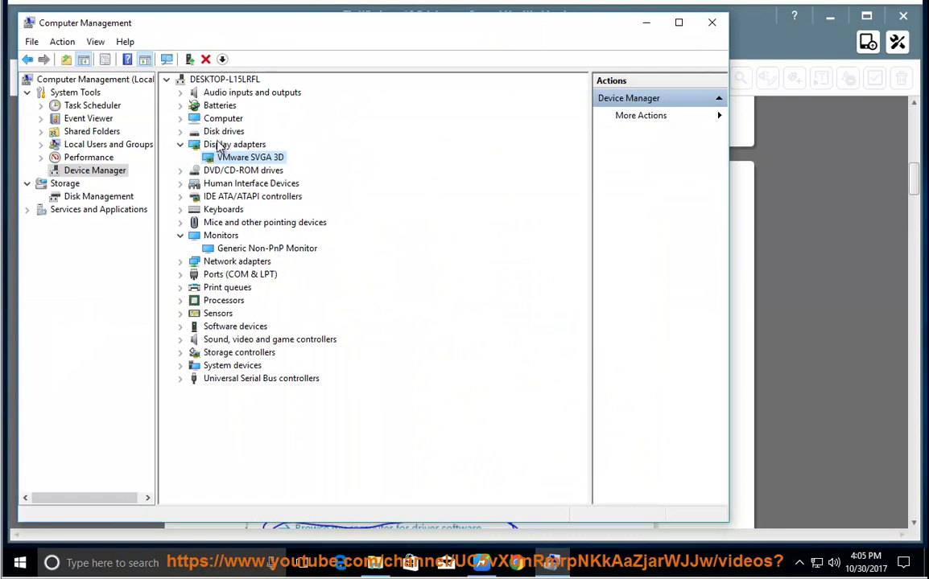
right_click(251, 159)
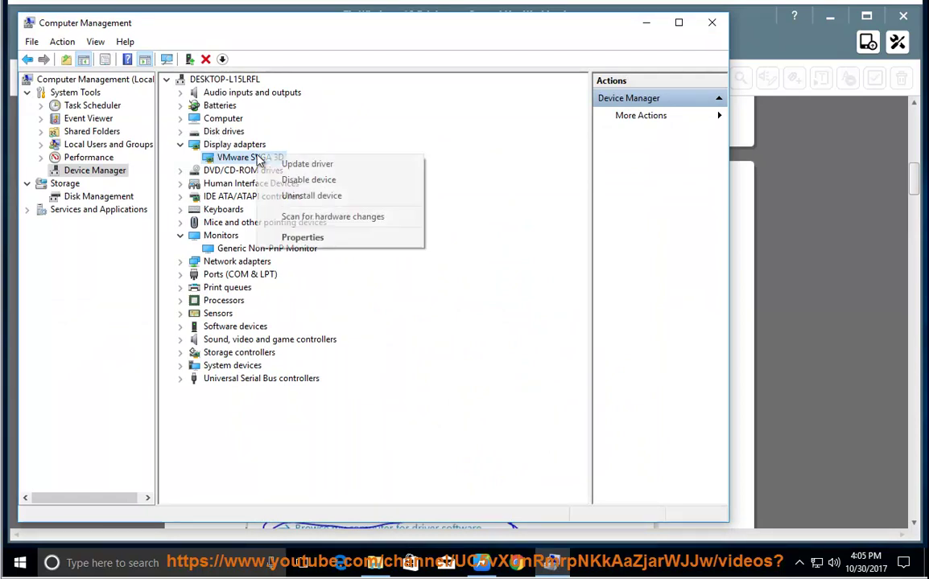
left_click(362, 172)
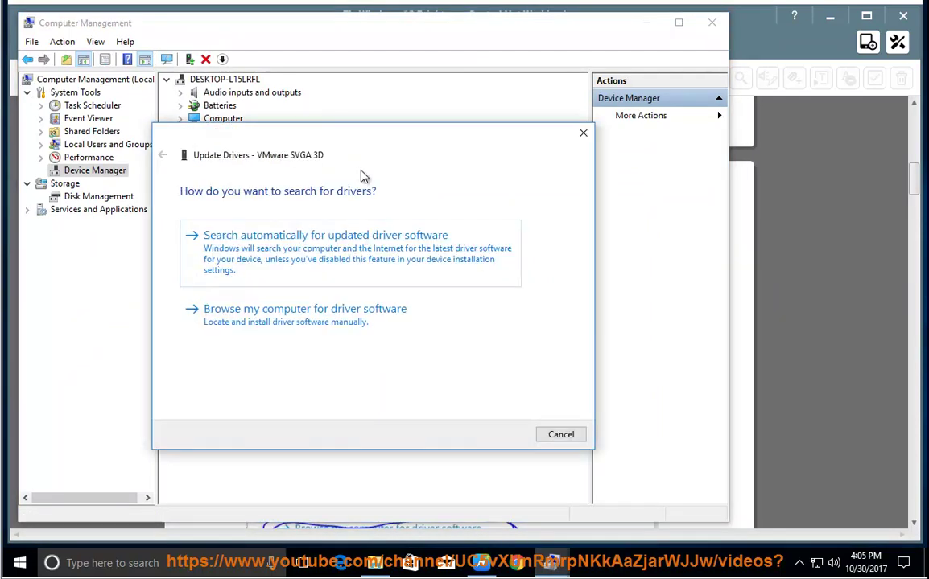
left_click(283, 322)
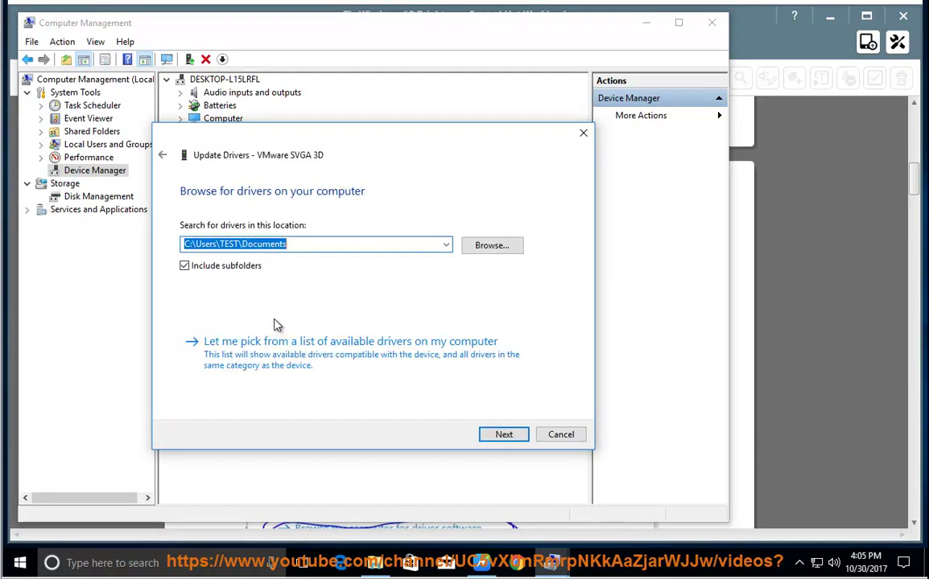
left_click(282, 360)
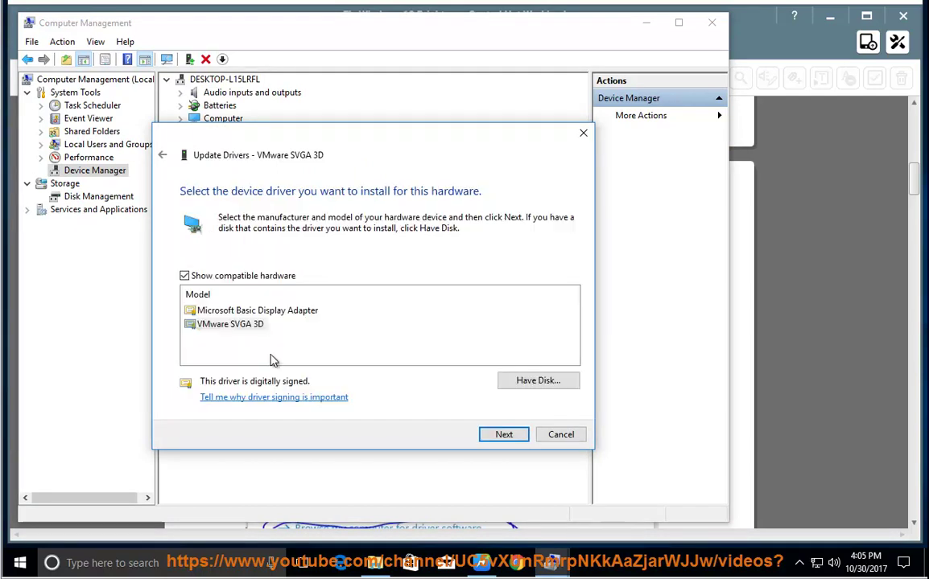
left_click(238, 313)
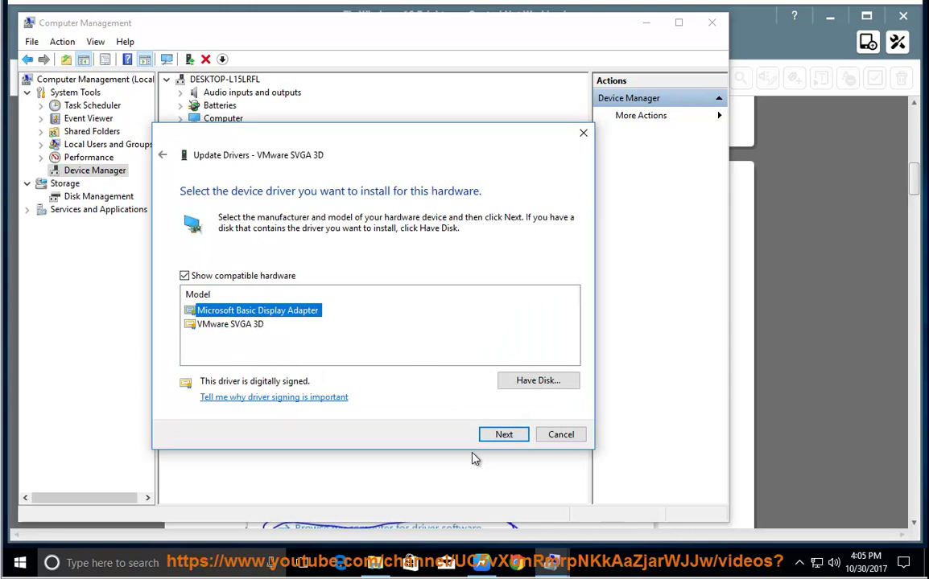
left_click(561, 435)
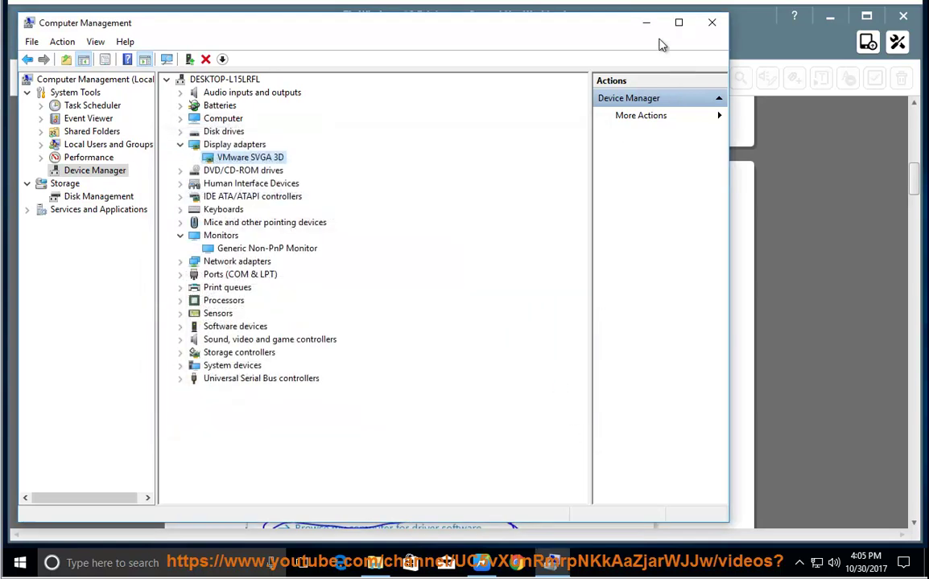
left_click(647, 23)
left_click(719, 334)
Read step 3 aloud, pause, and select 'try the Windows Update feature.'
scroll(713, 354, "down", 3)
scroll(713, 357, "down", 10)
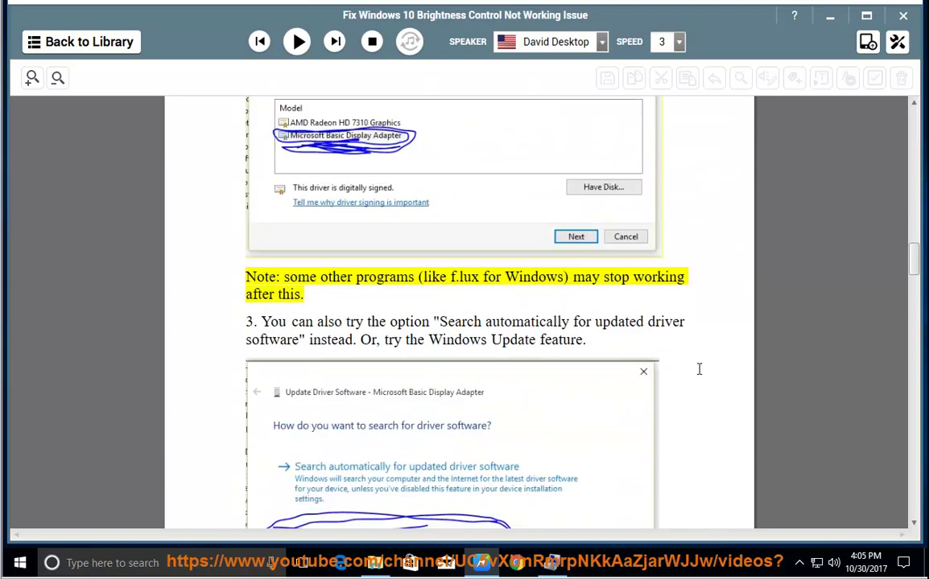
left_click(297, 41)
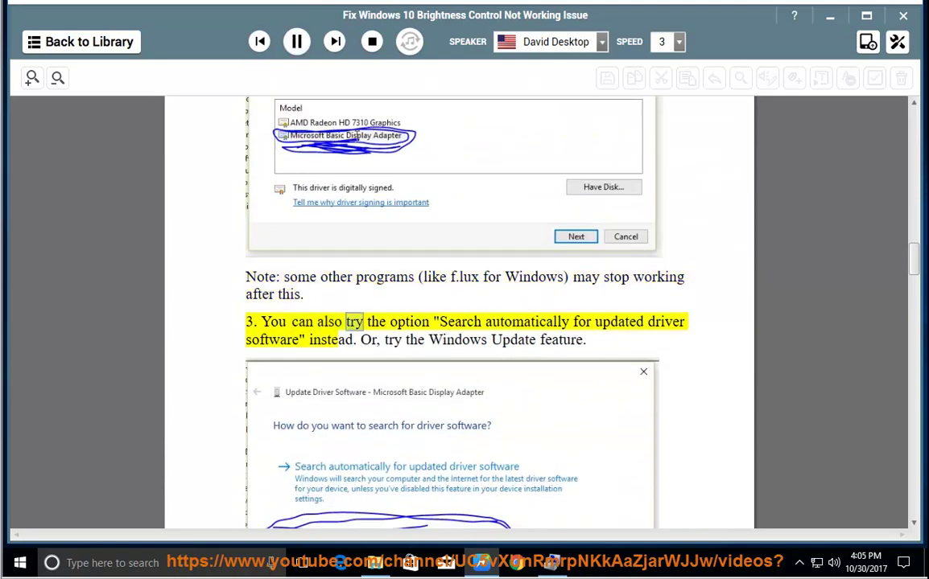
scroll(599, 337, "down", 1)
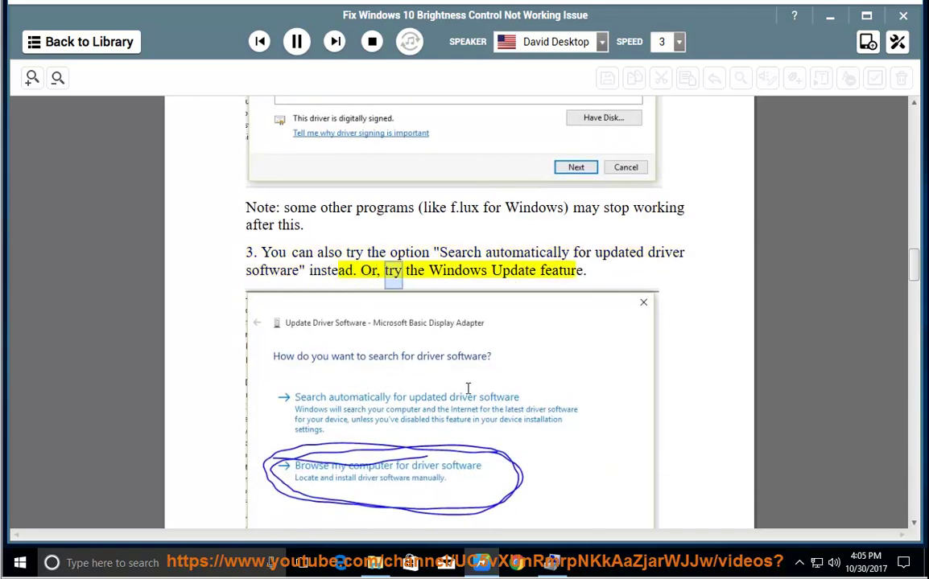
left_click(296, 41)
left_click_drag(612, 160, 380, 160)
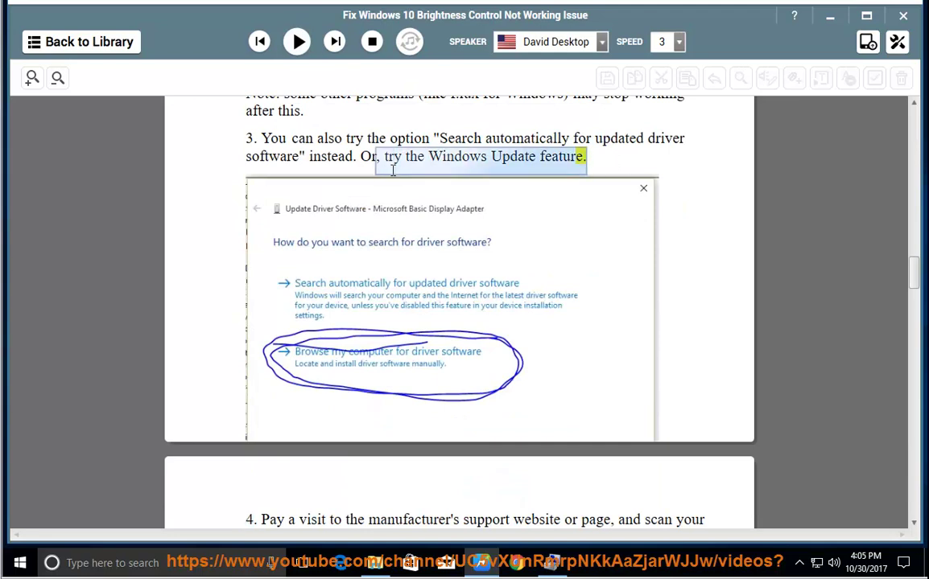
left_click(20, 562)
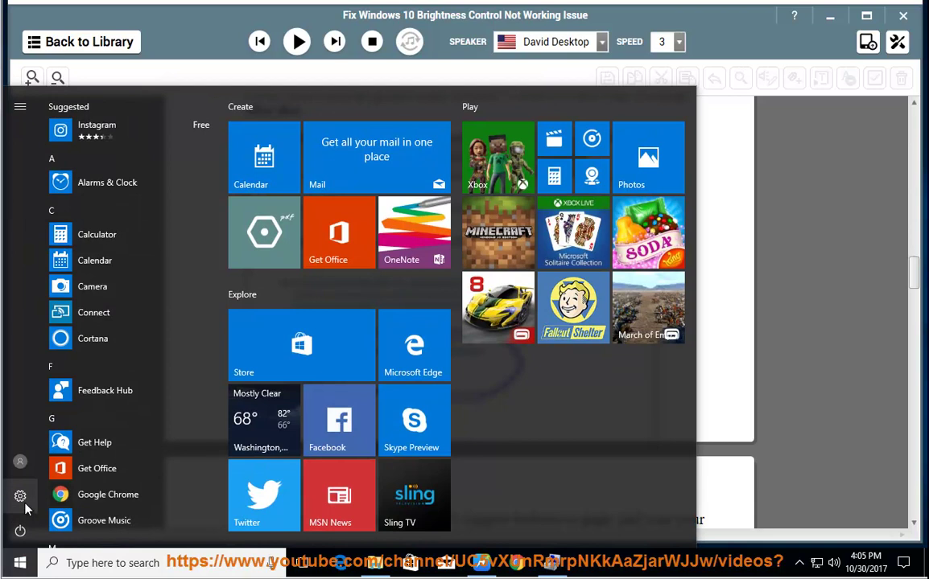
left_click(25, 506)
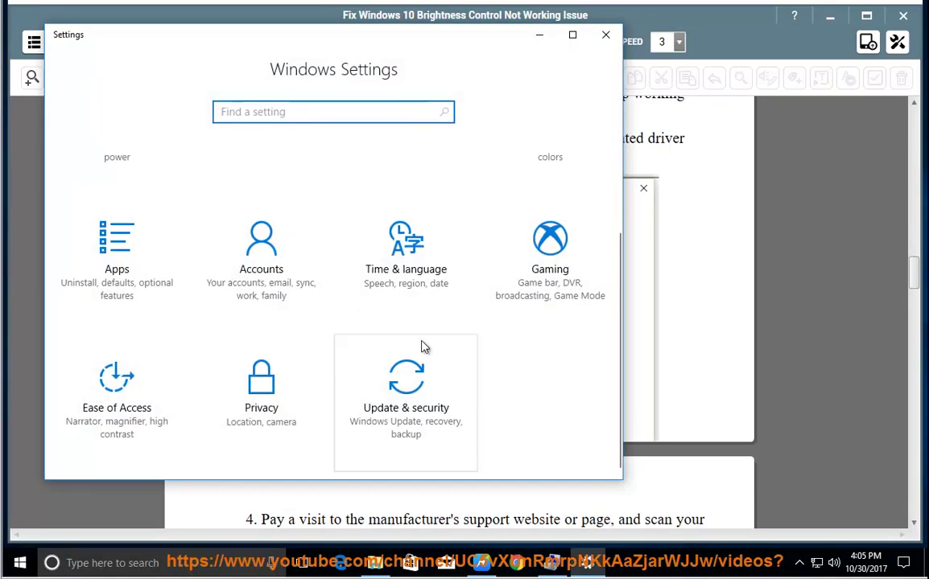
left_click(406, 386)
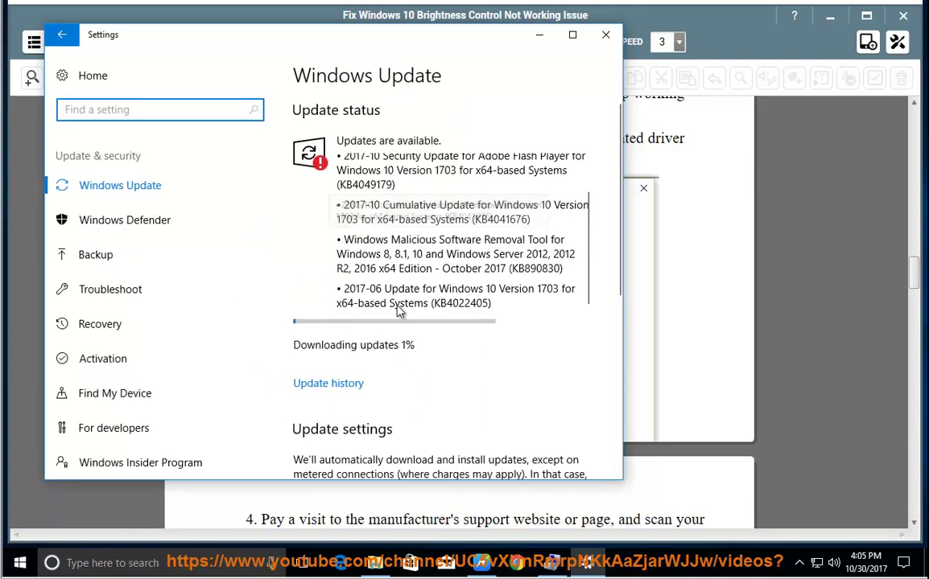
scroll(384, 335, "down", 3)
scroll(322, 225, "up", 3)
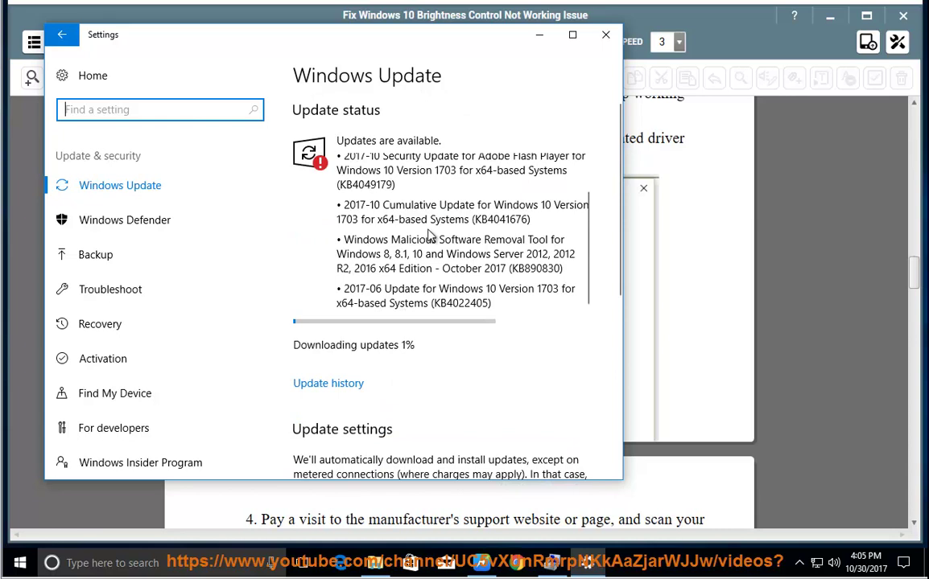
left_click(605, 38)
Read from step 4 aloud, select 'Generic PnP Monitor', and switch to Computer Management
scroll(709, 314, "down", 1)
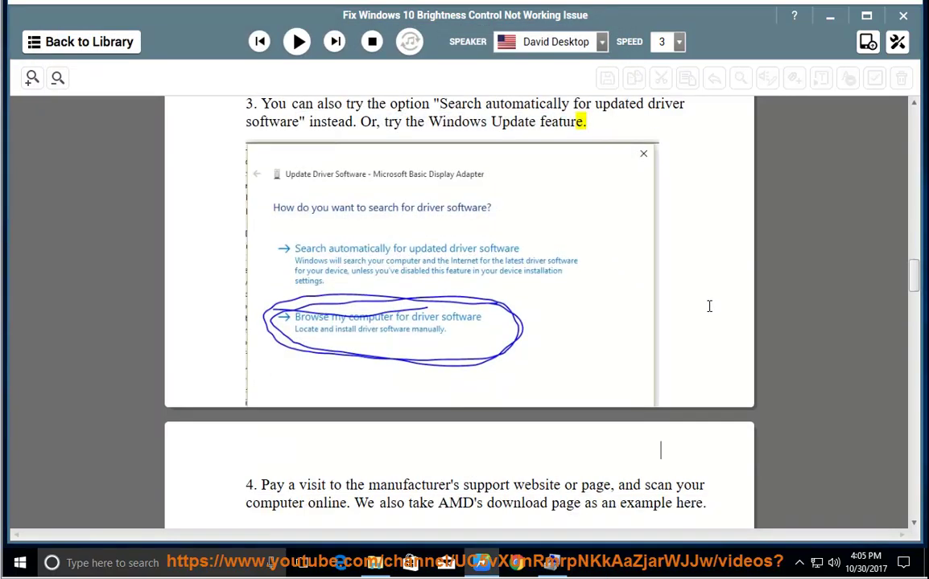
left_click(297, 41)
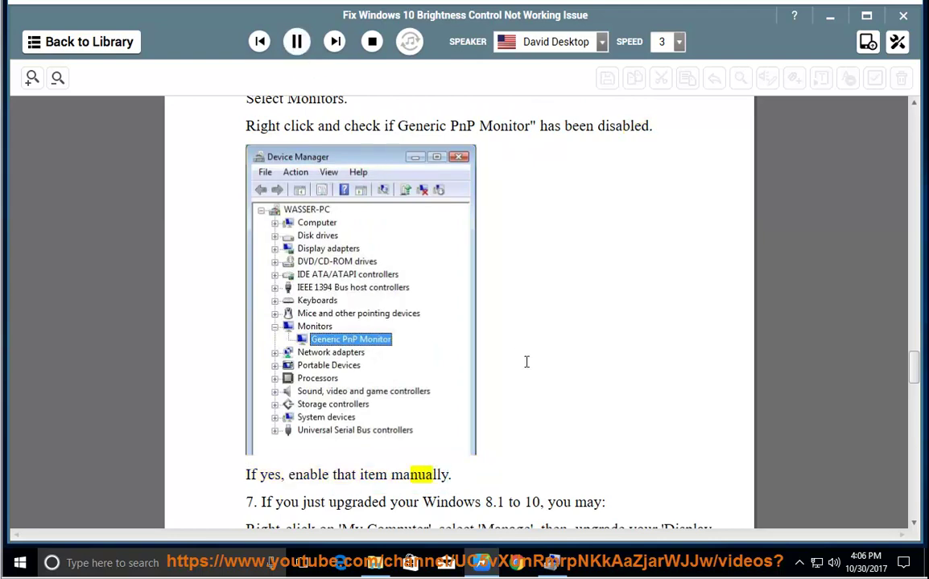
left_click_drag(530, 125, 402, 128)
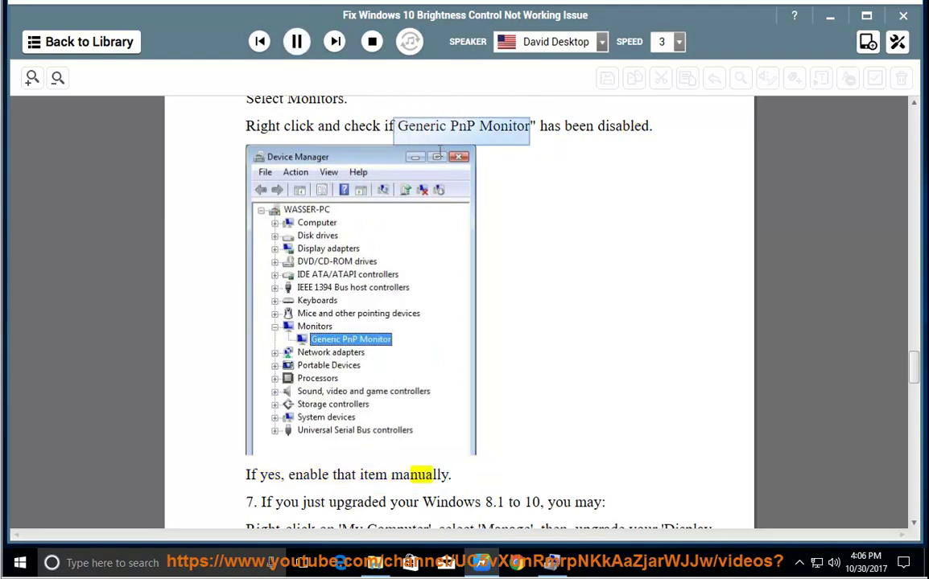
key("alt+Tab")
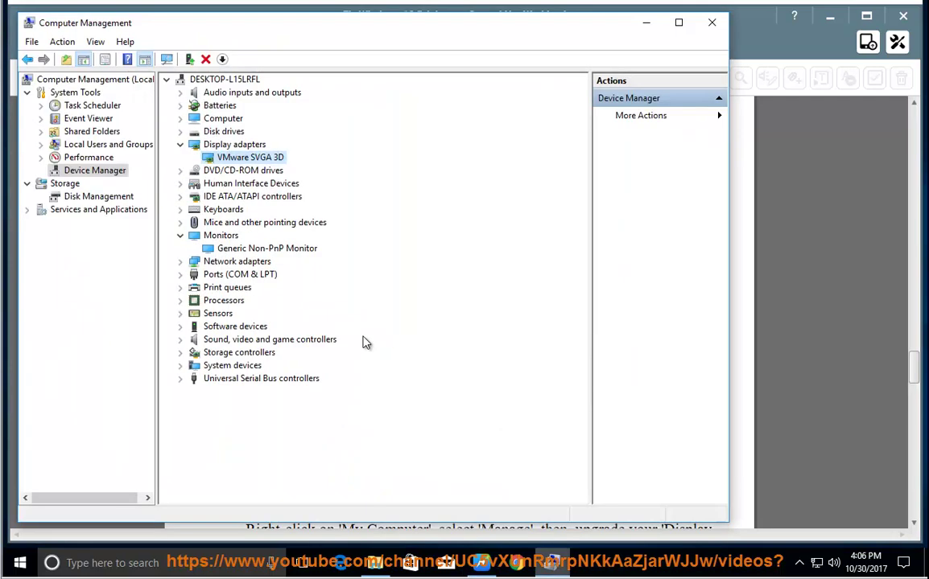
Select Generic Non-PnP Monitor under Monitors and view its context menu actions
left_click(254, 249)
right_click(253, 252)
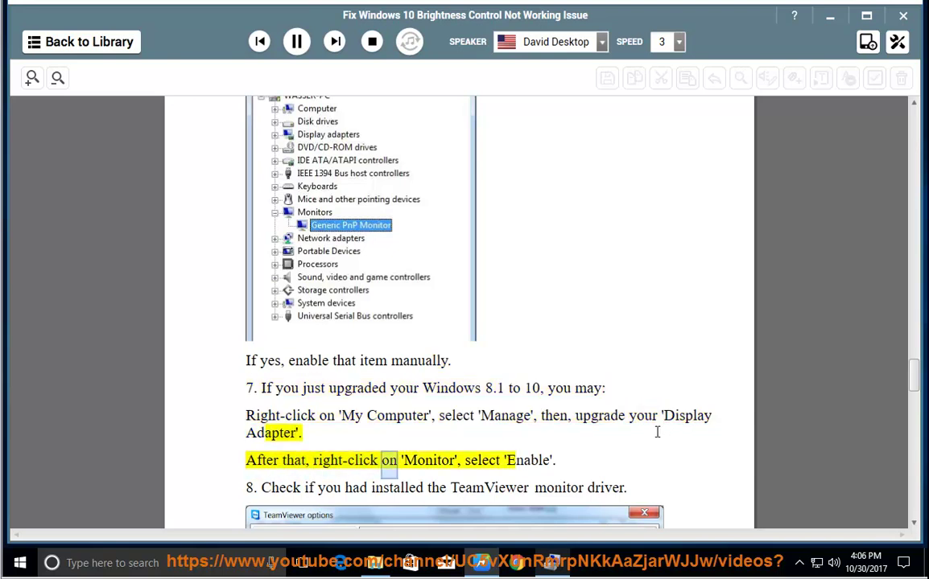
Pause reading, highlight the display adapter upgrade instruction, and check VMware SVGA 3D's actions in Device Manager
left_click(297, 44)
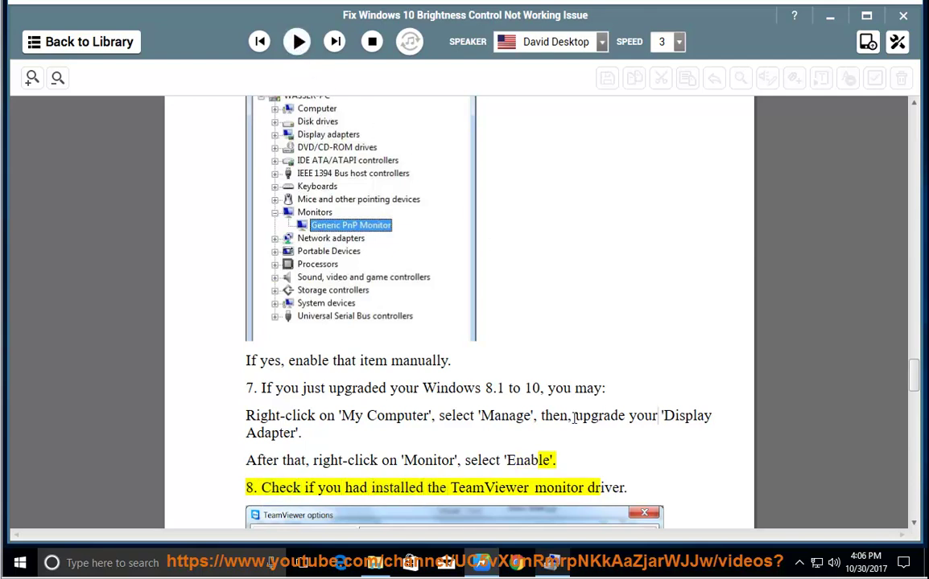
left_click_drag(573, 416, 609, 445)
key("alt+Tab")
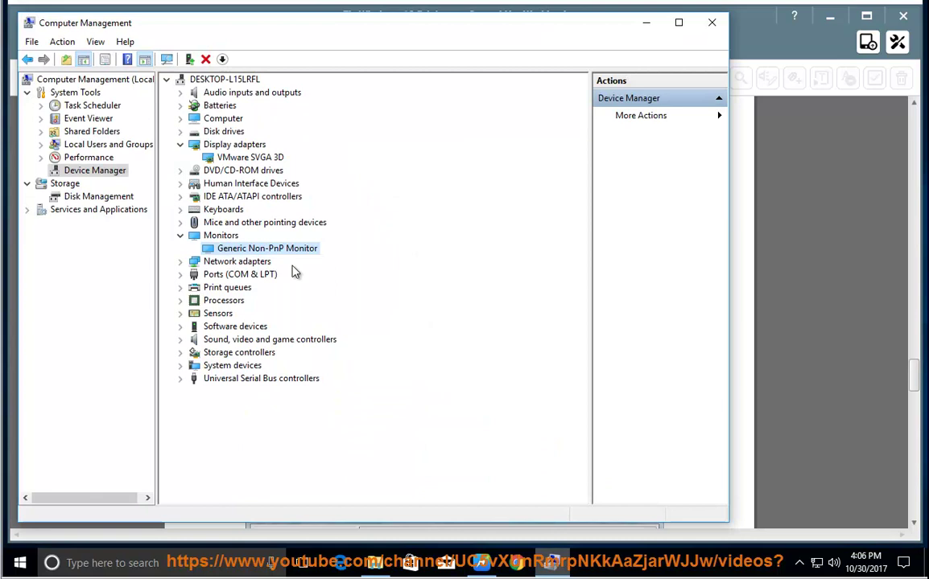
right_click(230, 159)
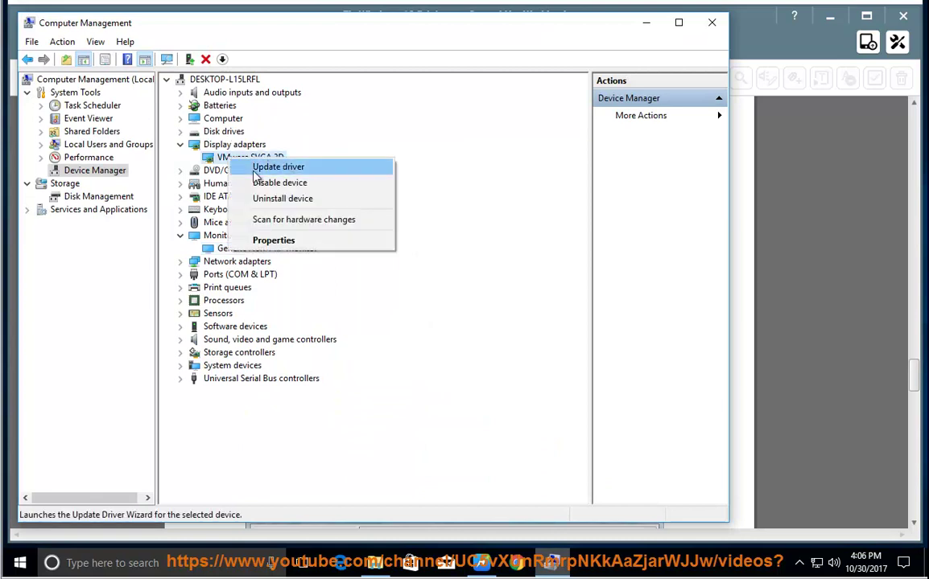
key("alt+Tab")
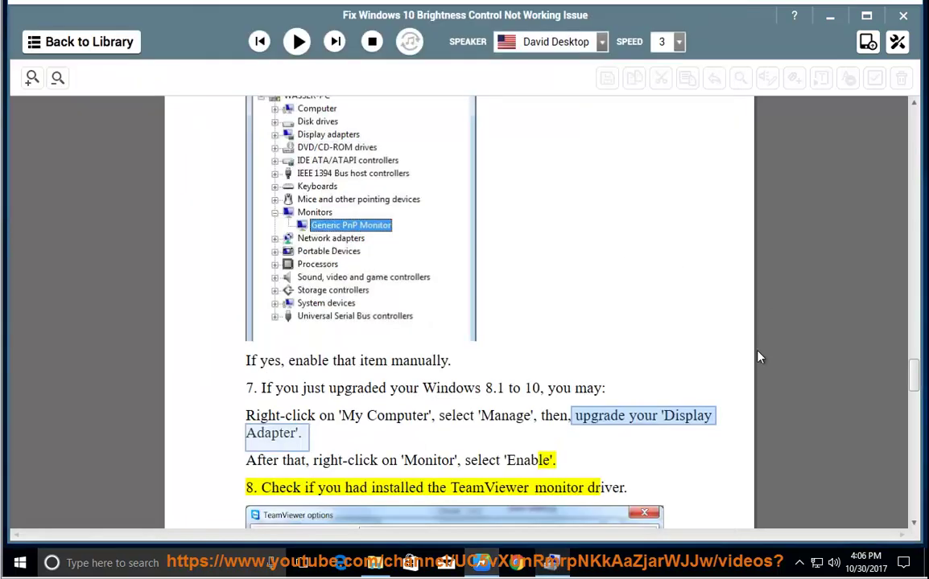
Resume reading Step 8's TeamViewer monitor driver check and its uninstall tip aloud
left_click(559, 419)
scroll(566, 424, "down", 1)
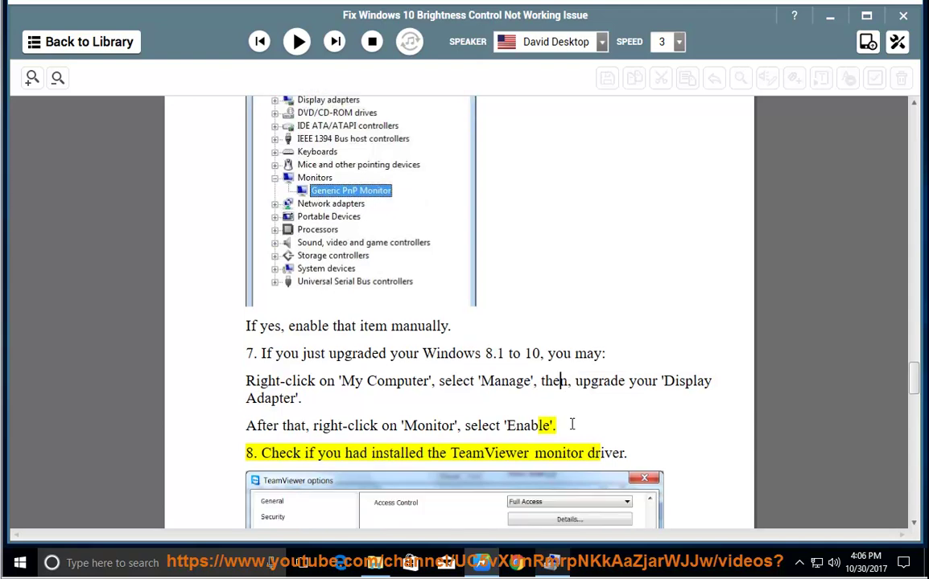
left_click(297, 41)
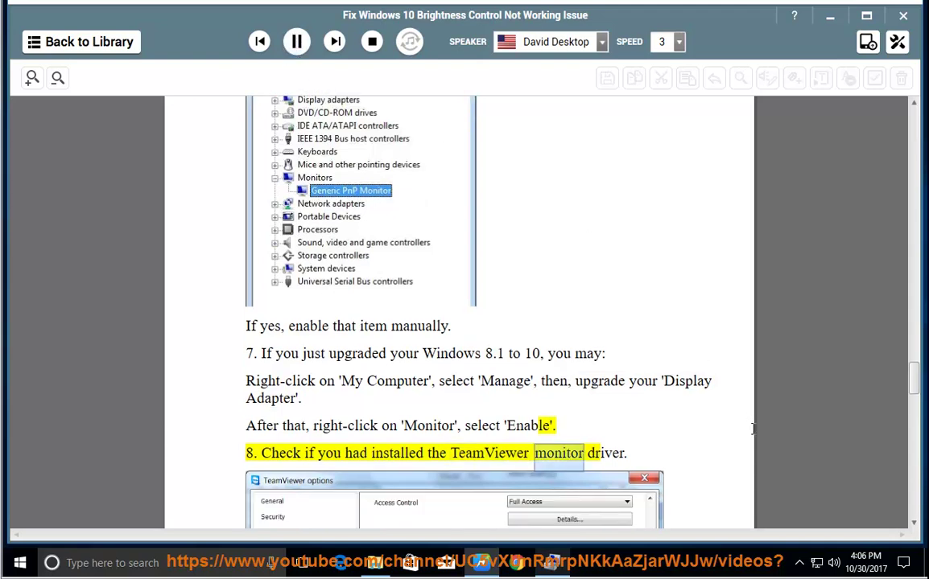
scroll(761, 441, "down", 3)
scroll(761, 441, "down", 2)
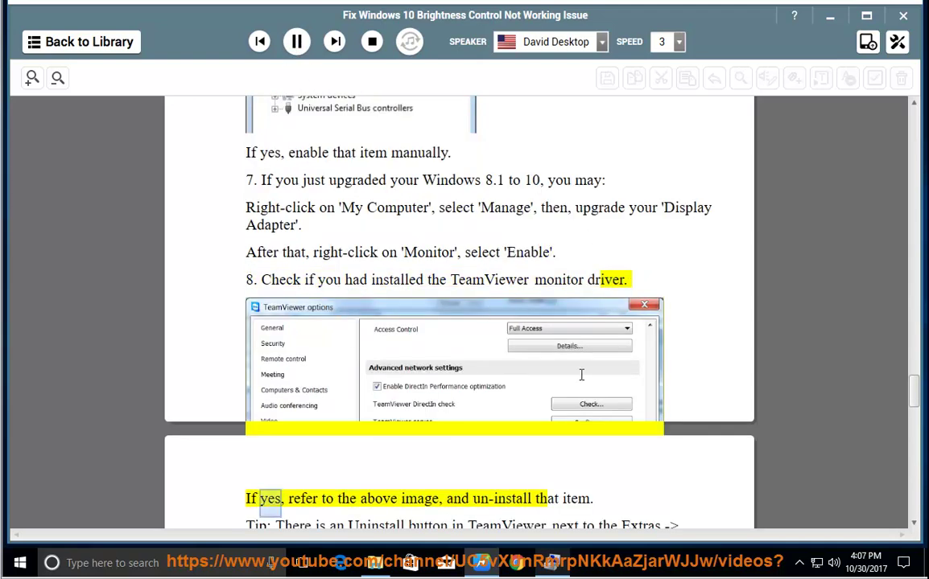
scroll(583, 438, "down", 2)
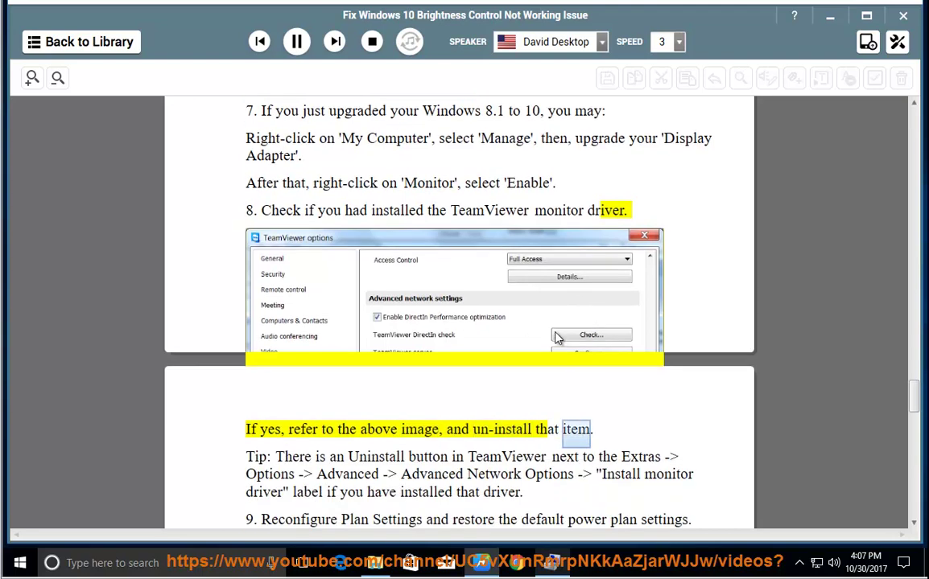